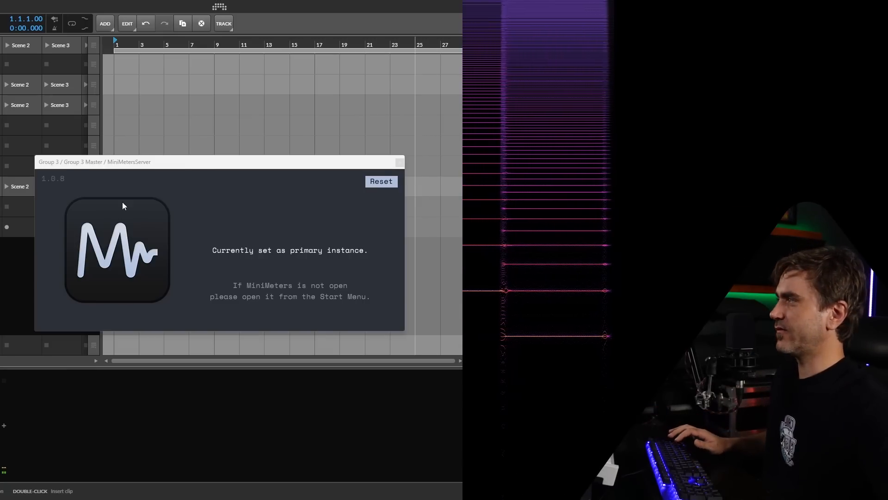
Set the oscillators' mod index to 0.00.
click(1, 207)
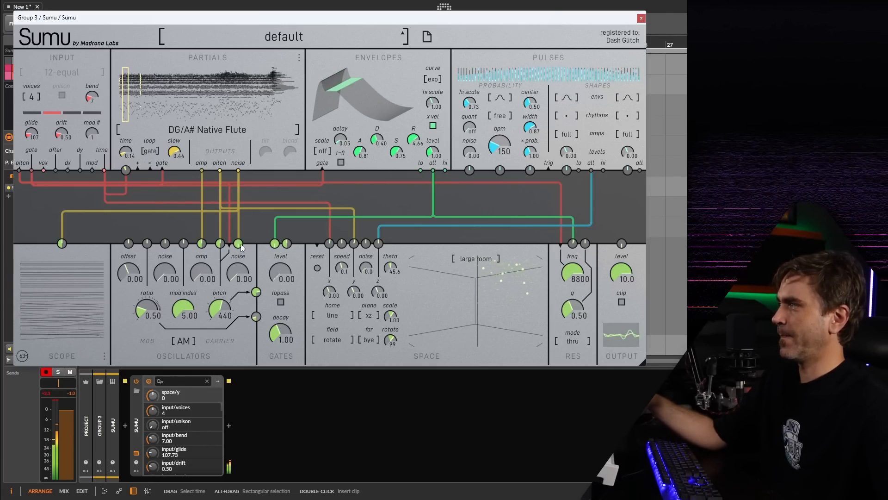
drag(185, 307, 176, 369)
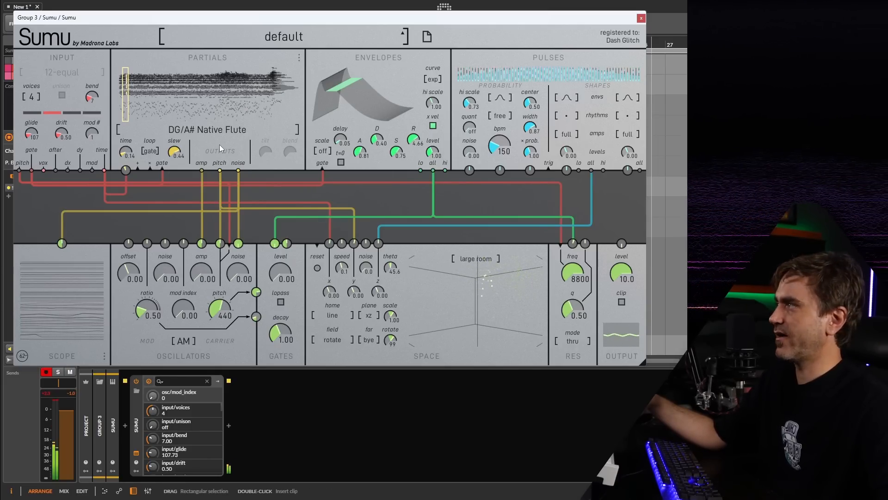
Browse the acoustic and vocals folders of the Partials library.
click(210, 131)
click(342, 47)
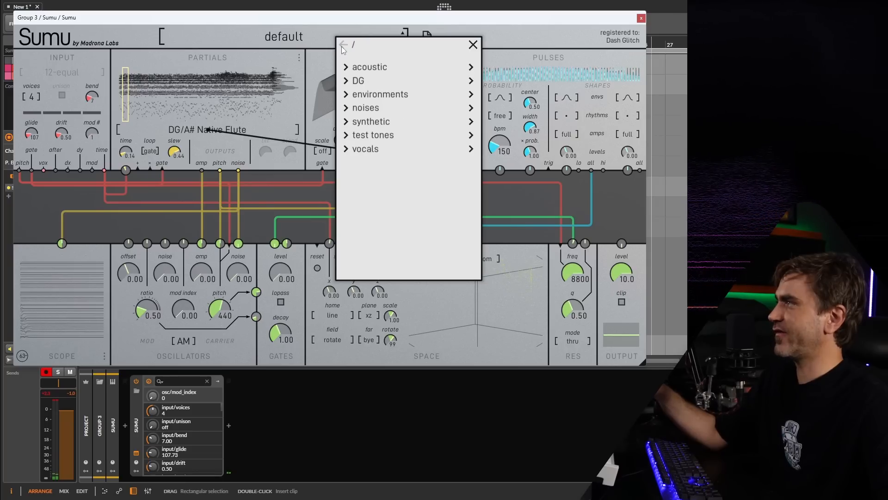
click(371, 68)
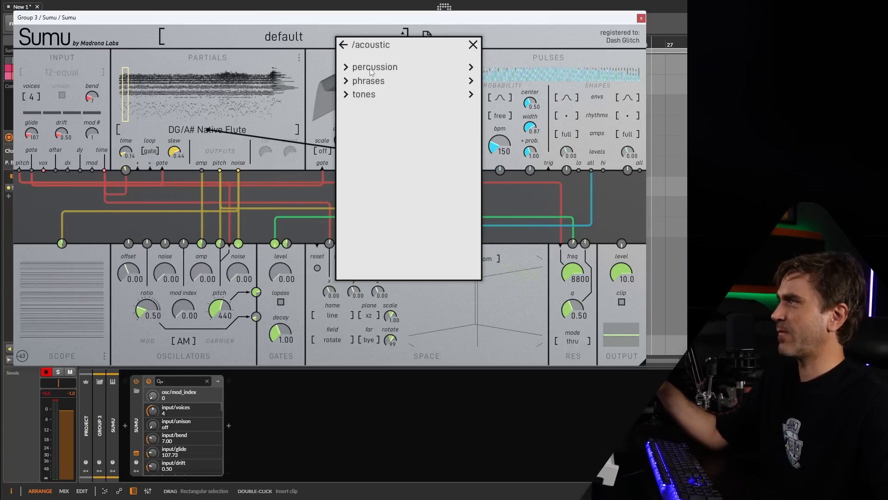
click(345, 47)
click(371, 153)
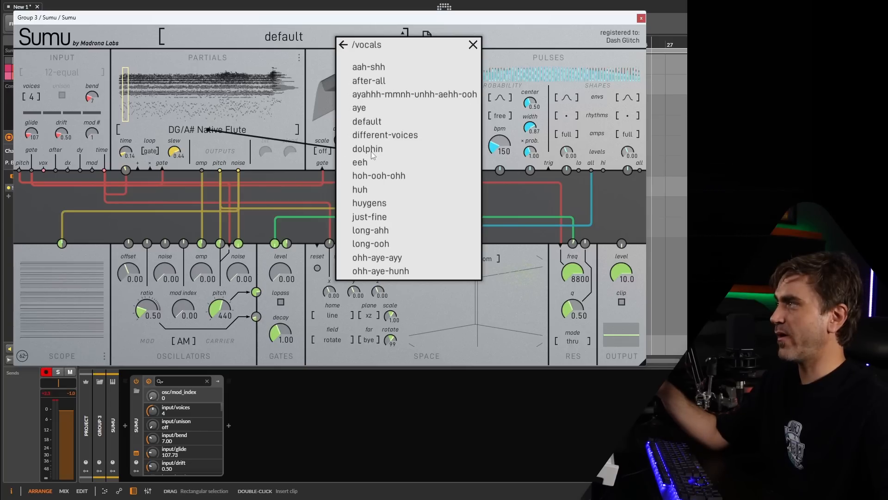
click(343, 46)
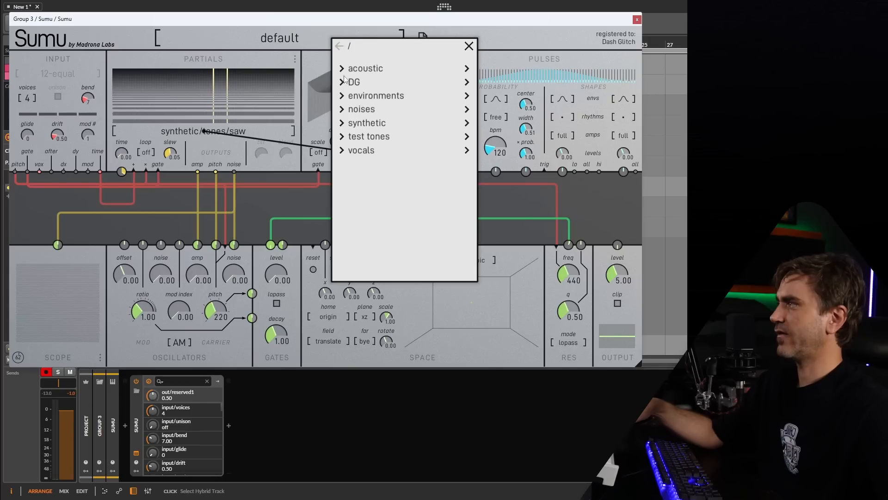
Load the vocals/ohh-aye-ayy partials after auditioning long-ahh and long-ooh from the same vocals folder.
click(356, 151)
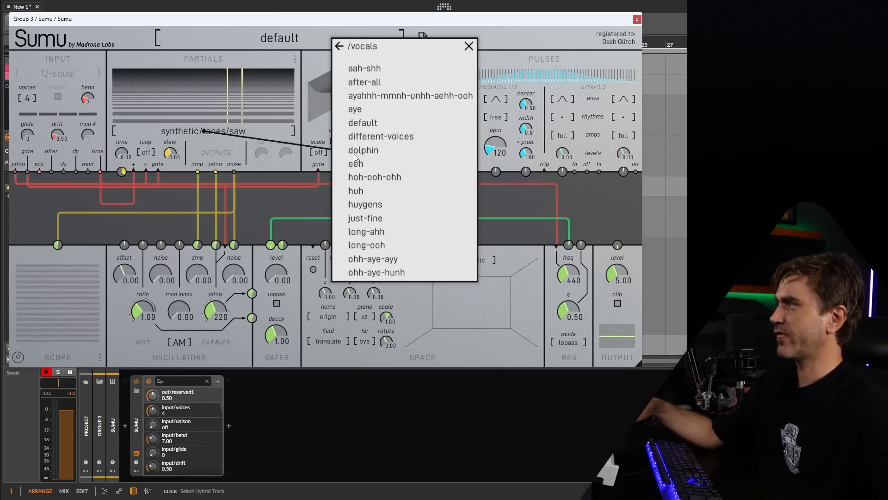
click(370, 232)
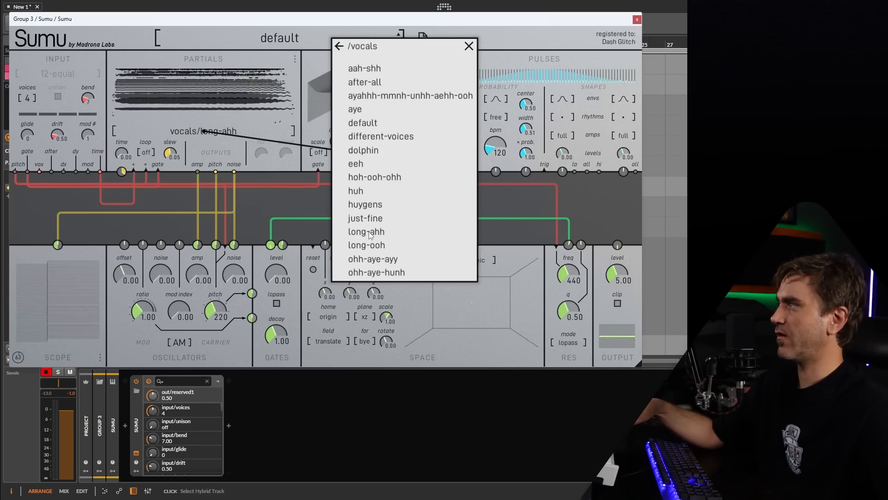
click(367, 246)
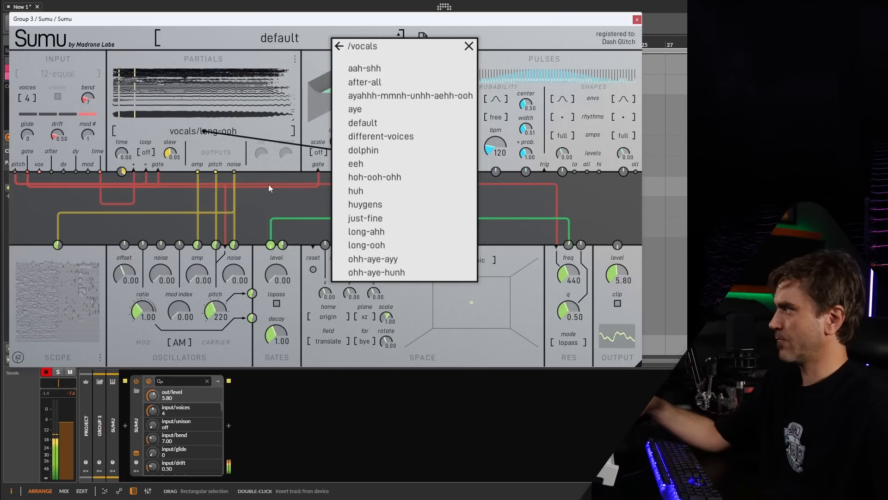
click(393, 260)
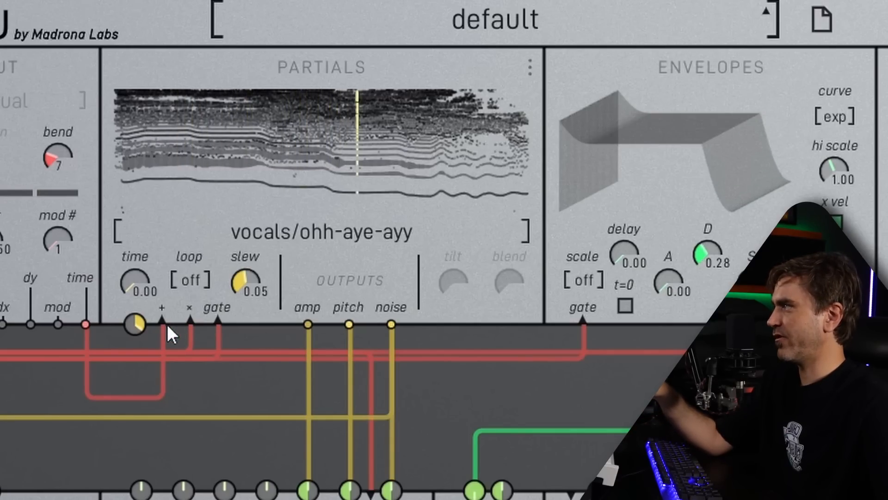
Remove the time cable from the Partials + input and set the Partials loop mode to on.
drag(162, 331, 187, 406)
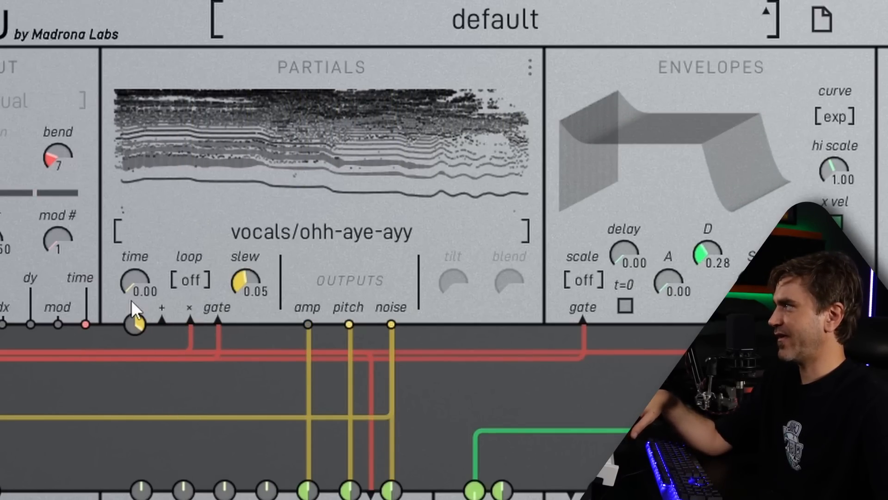
click(174, 290)
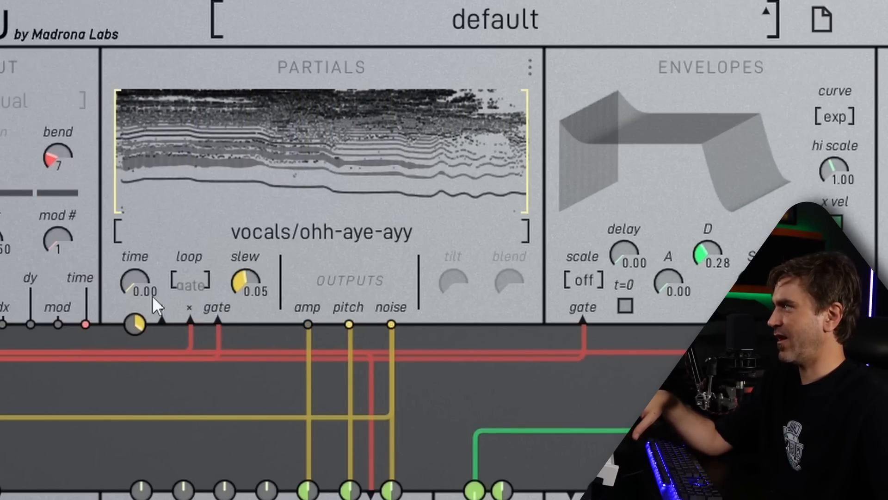
click(174, 277)
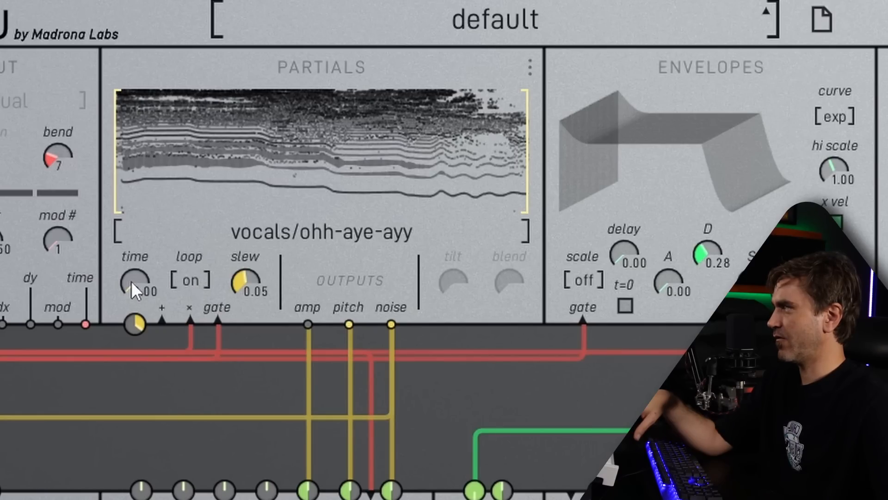
Set the Partials time to 0.17 and narrow the loop region to a short section near the sample's beginning.
drag(131, 283, 130, 271)
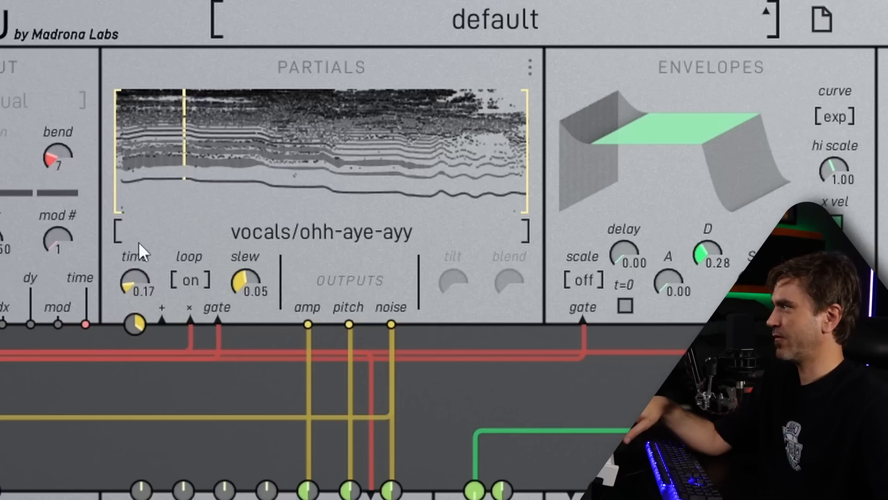
drag(137, 142, 224, 158)
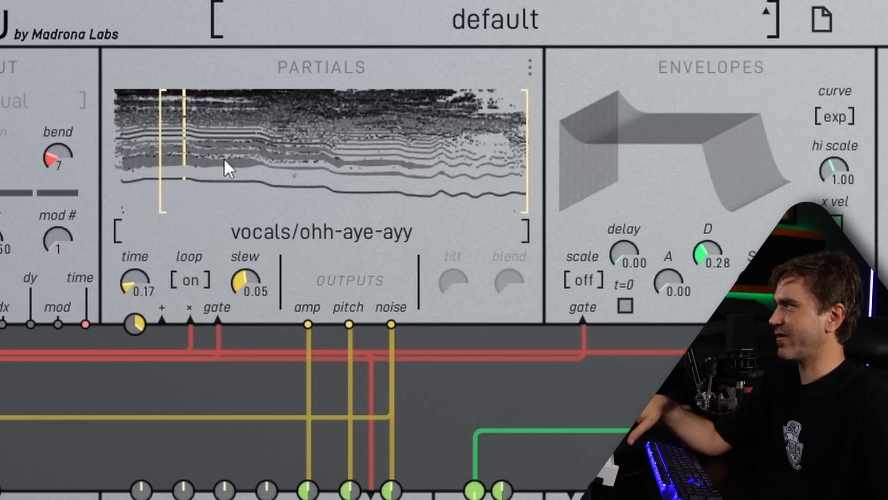
drag(533, 180, 206, 180)
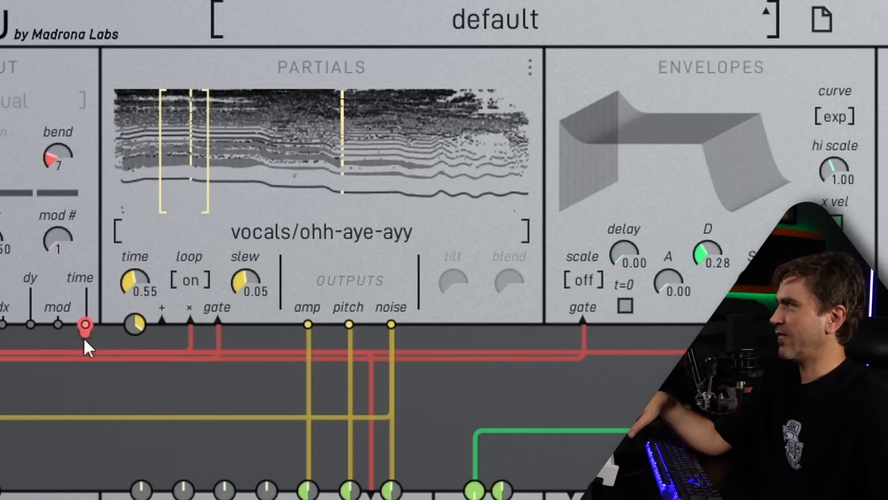
Patch the Input time signal into the Partials time input, resetting the time value to 0.00 and lowering its modulation amount.
drag(85, 324, 140, 338)
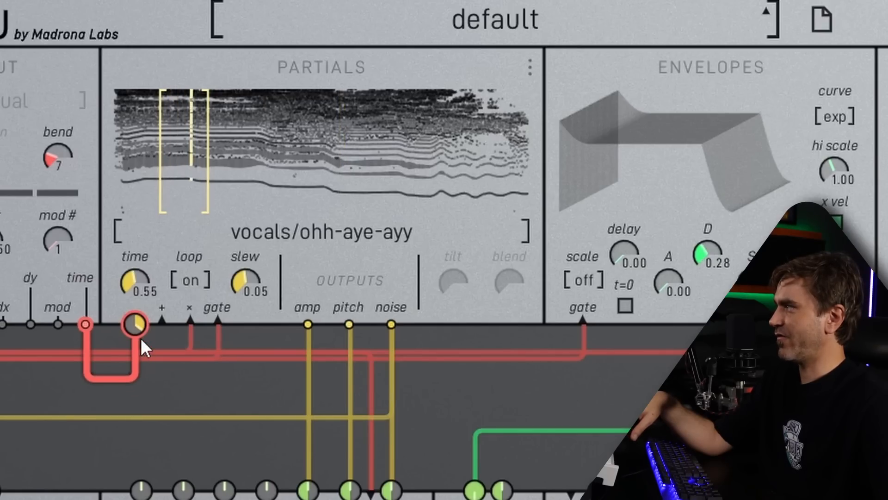
double_click(141, 278)
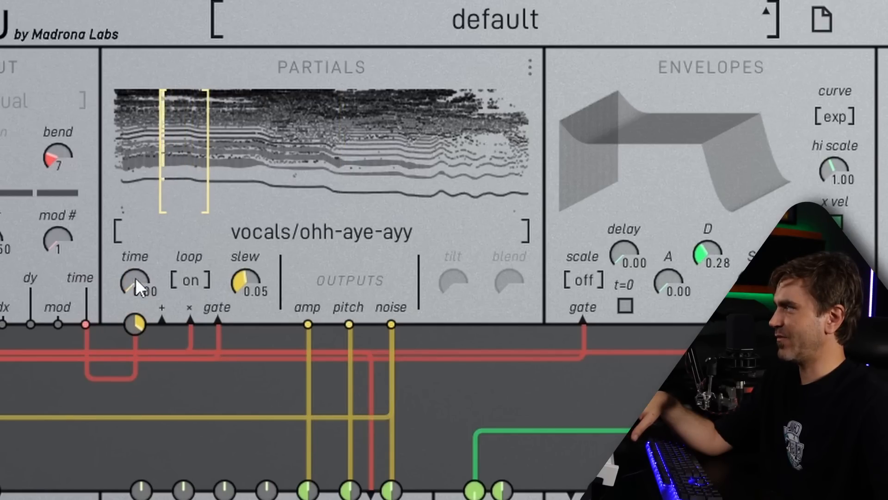
drag(135, 324, 131, 344)
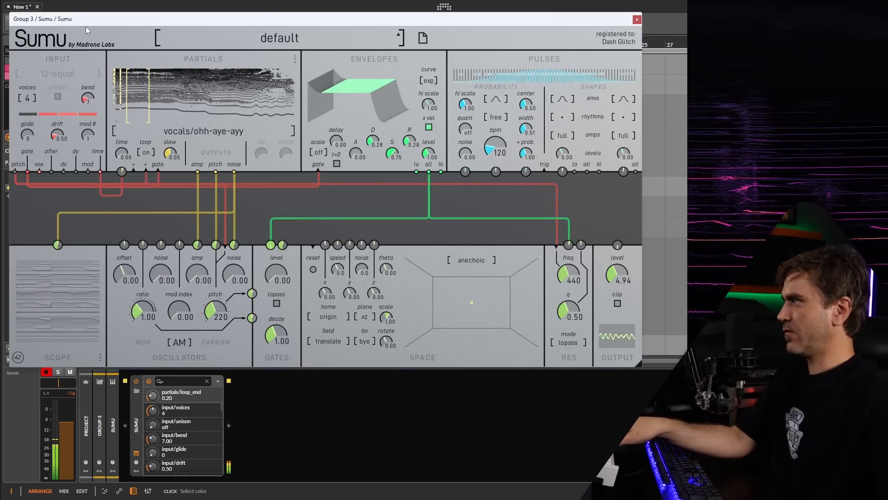
Set the envelope's attack to 0.09.
drag(356, 153, 357, 142)
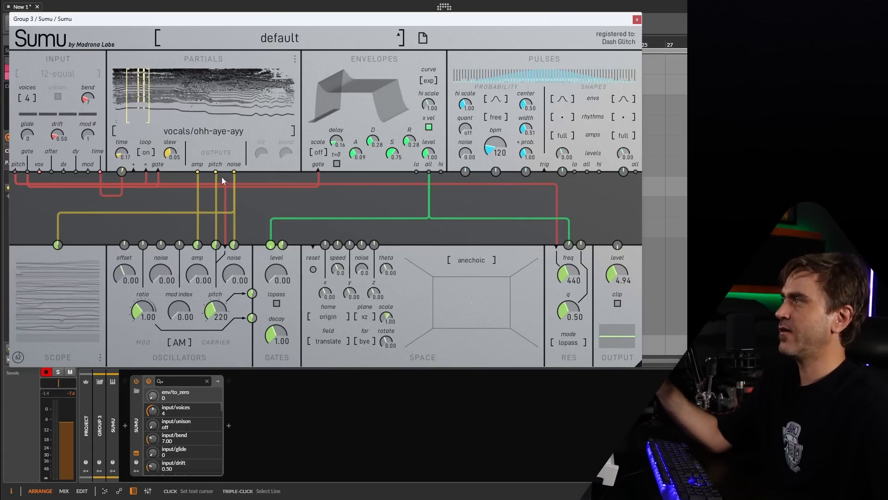
Patch the Partials pitch output into the Space y input.
drag(216, 173, 336, 210)
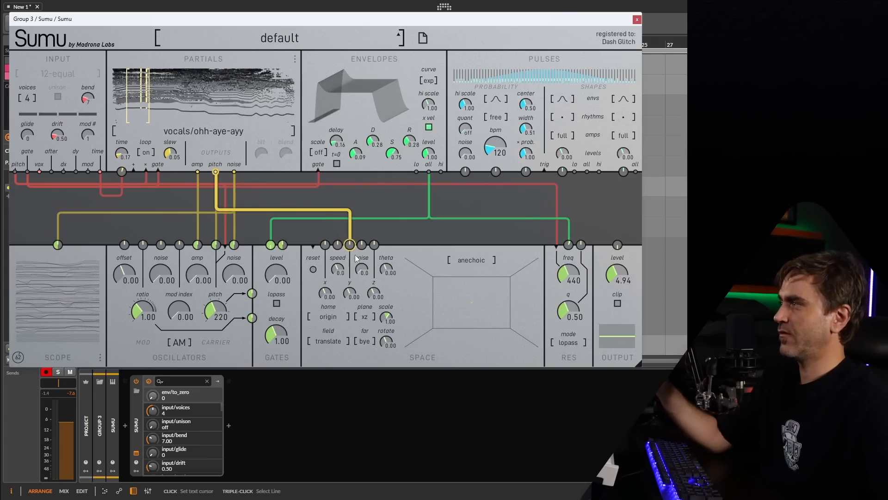
drag(355, 256, 354, 259)
mouse_move(334, 288)
mouse_down()
mouse_move(374, 293)
mouse_move(350, 293)
mouse_up()
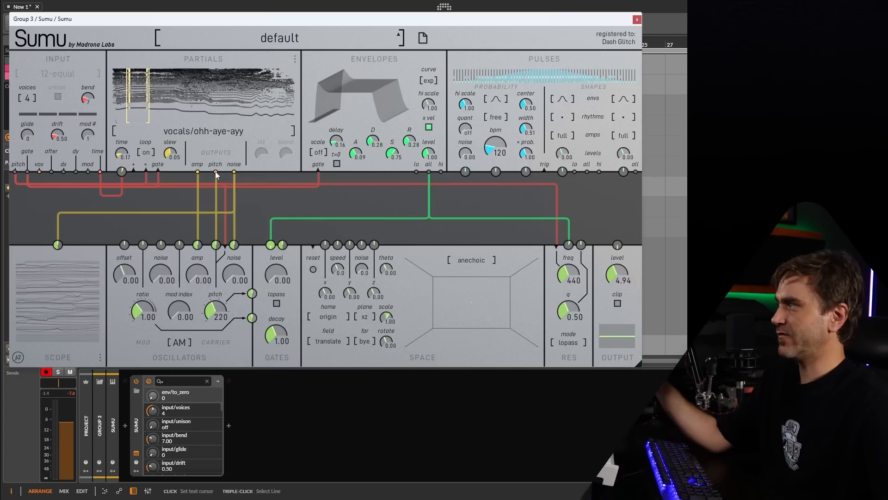
drag(216, 172, 353, 251)
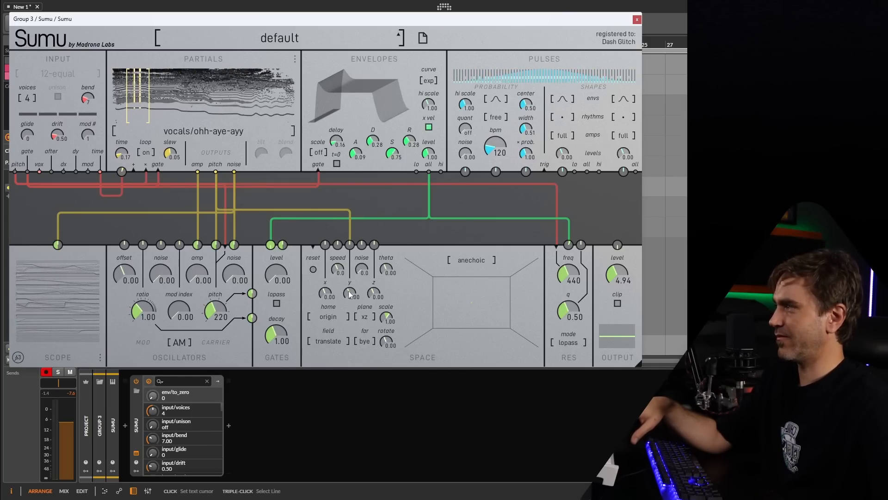
Set the pitch modulation amount on Space y to 1.83 and the y position to -1.22.
drag(350, 295, 356, 274)
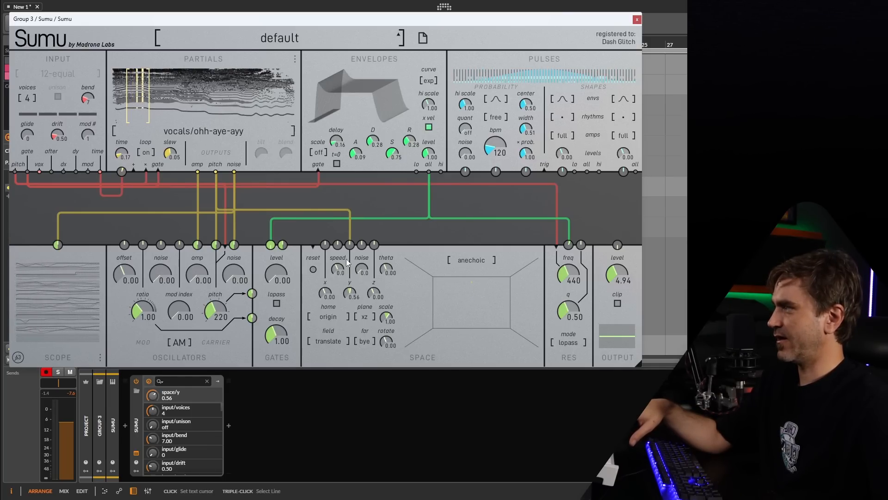
drag(348, 273, 347, 296)
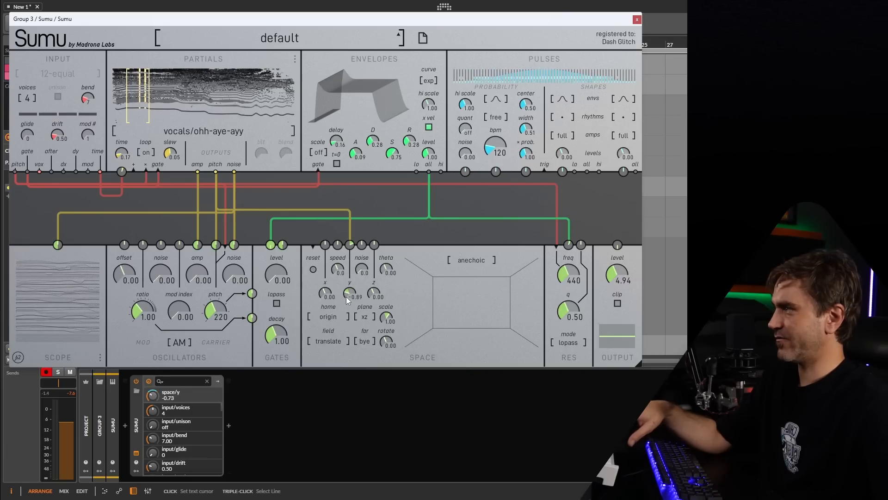
drag(350, 248, 353, 239)
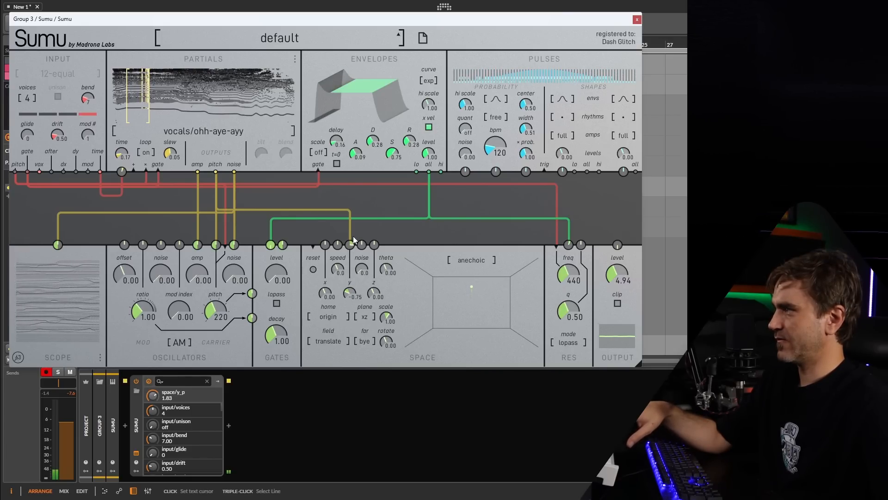
drag(347, 293, 341, 313)
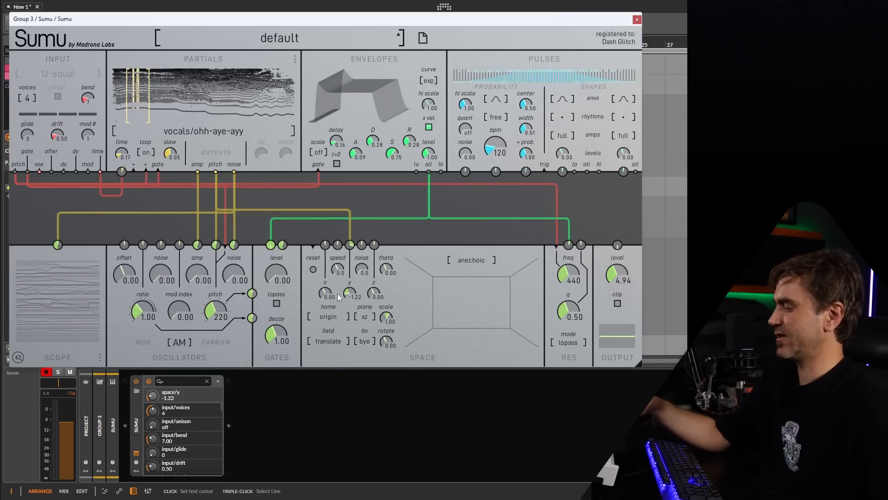
Sweep the Space x position to about -0.92 and back, settling at 0.03.
click(323, 292)
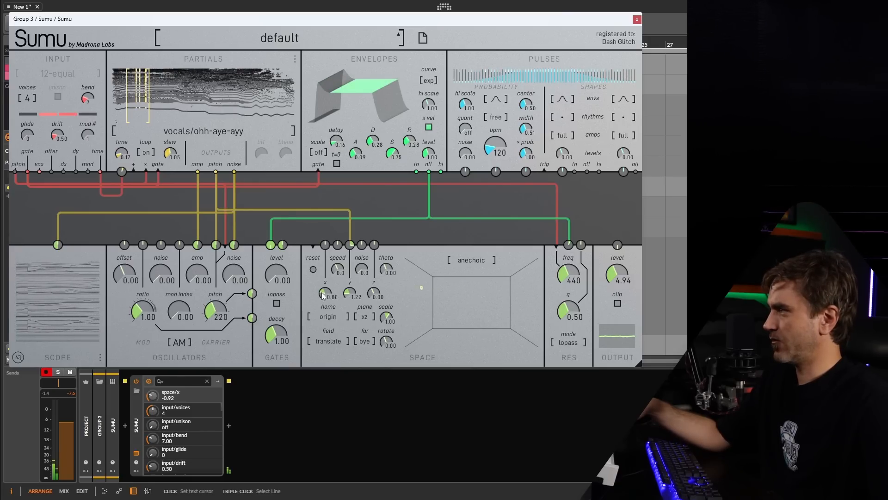
scroll(325, 291, up, 10)
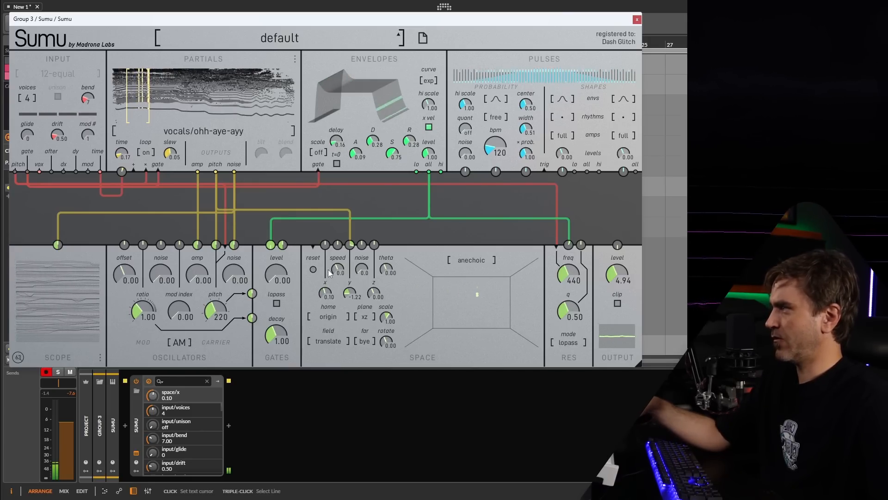
scroll(325, 291, down, 1)
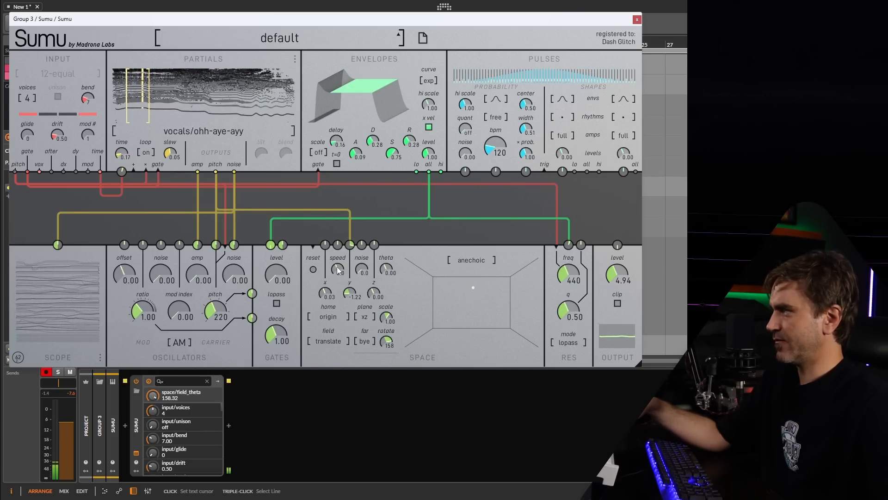
Set the Space field to rotate and far to home, with speed at 5.3 and rotate at 78.5.
drag(338, 269, 343, 257)
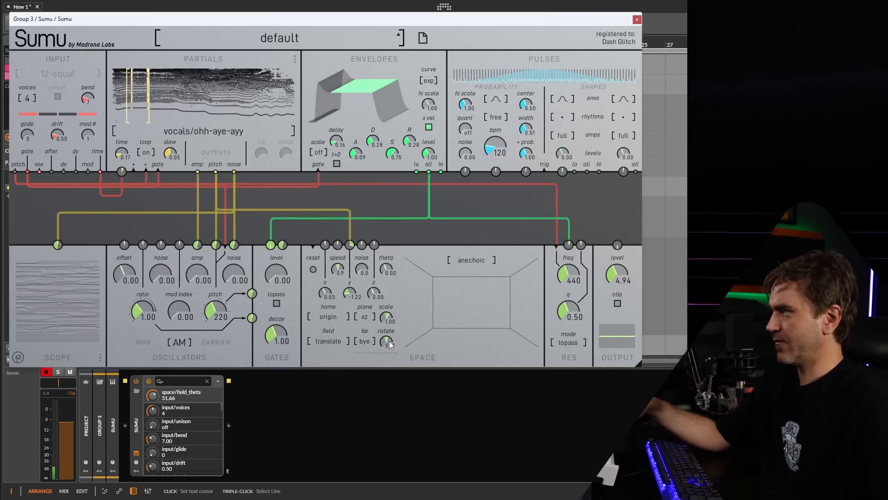
drag(387, 343, 386, 339)
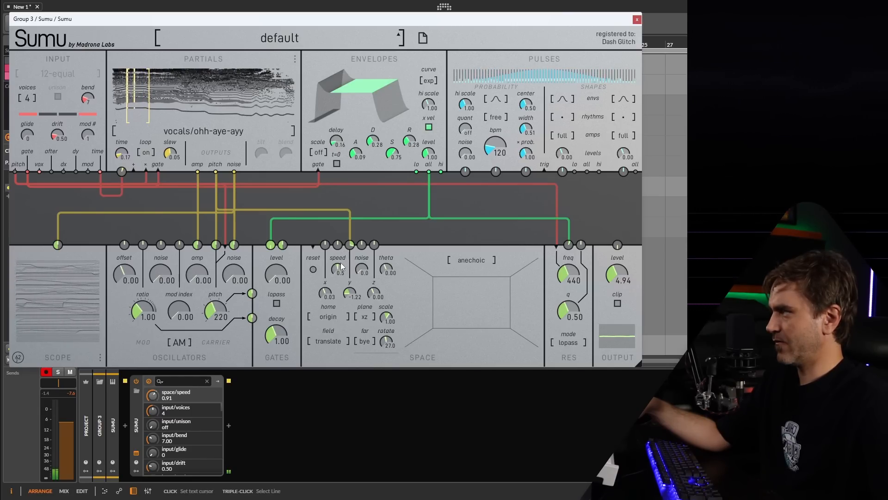
drag(341, 264, 343, 252)
click(366, 347)
click(330, 340)
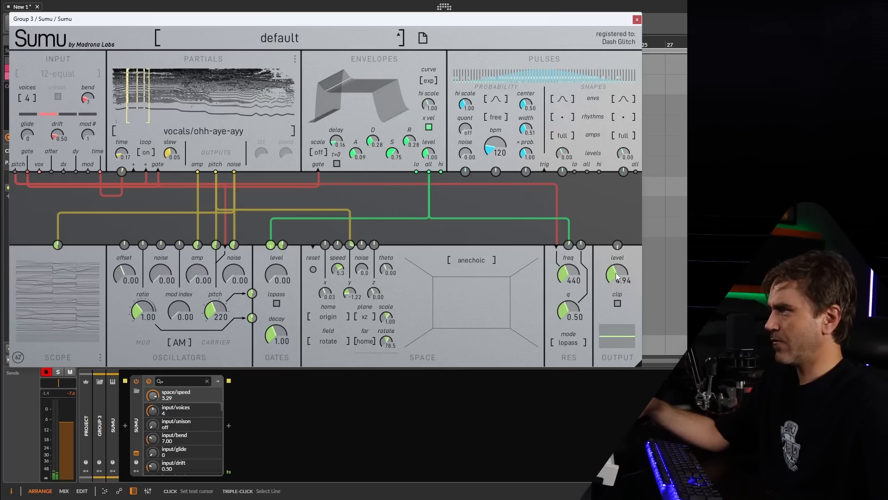
Raise the output level to 7.75 and lower the Space speed to 0.28.
drag(618, 274, 633, 246)
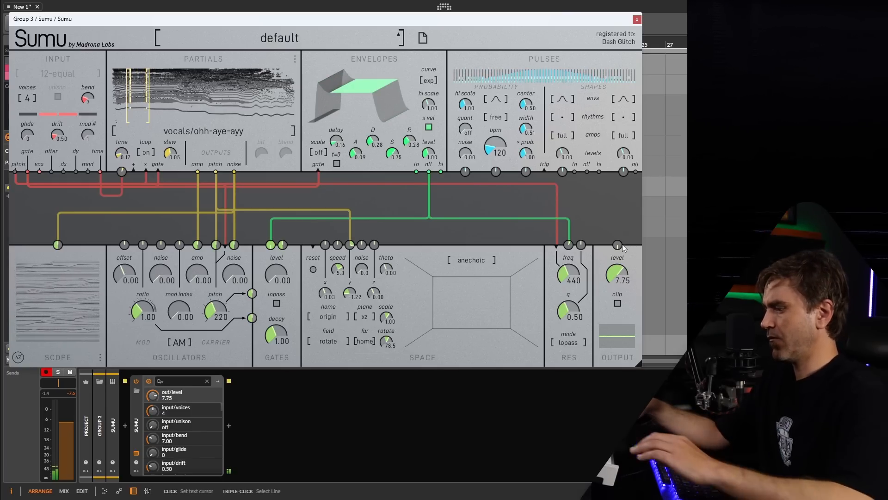
drag(338, 270, 330, 294)
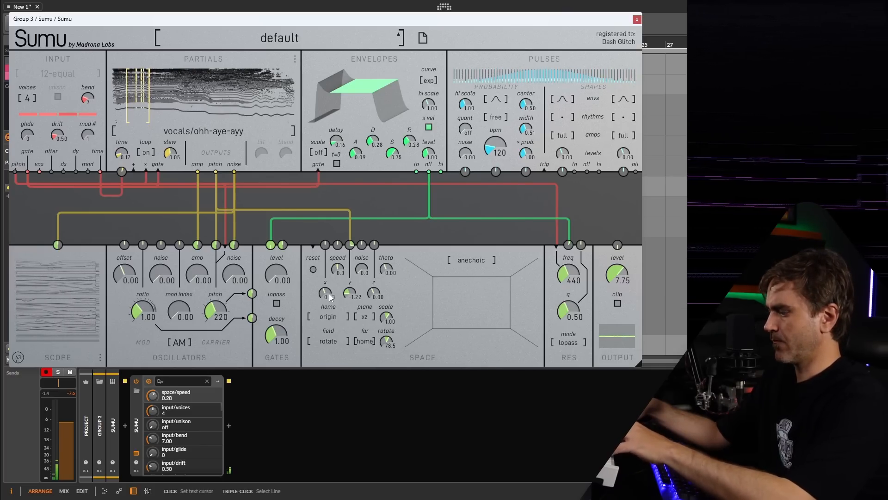
Set the resonator mode to thru and the Space reverb to large room, with output level at 9.1 and theta at -64.7.
click(570, 342)
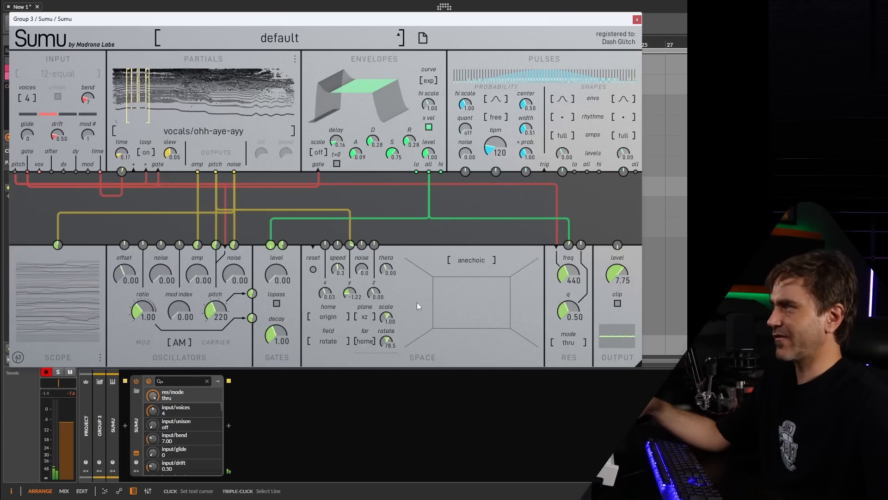
drag(62, 422, 62, 414)
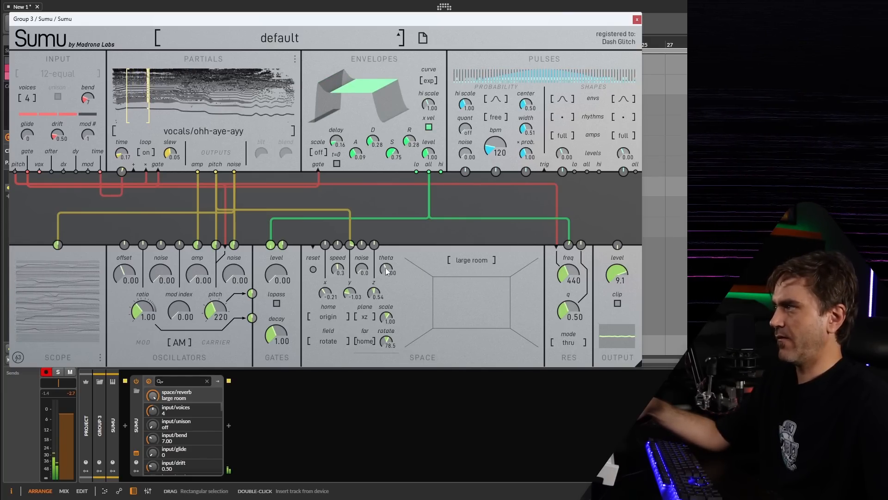
drag(385, 268, 380, 280)
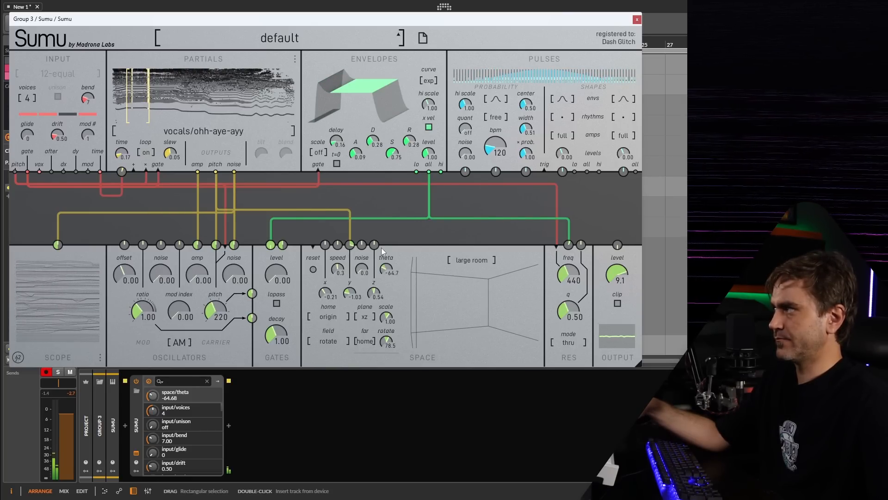
Lower the Partials noise modulation amount on the carrier oscillator's noise to 0.18.
click(235, 231)
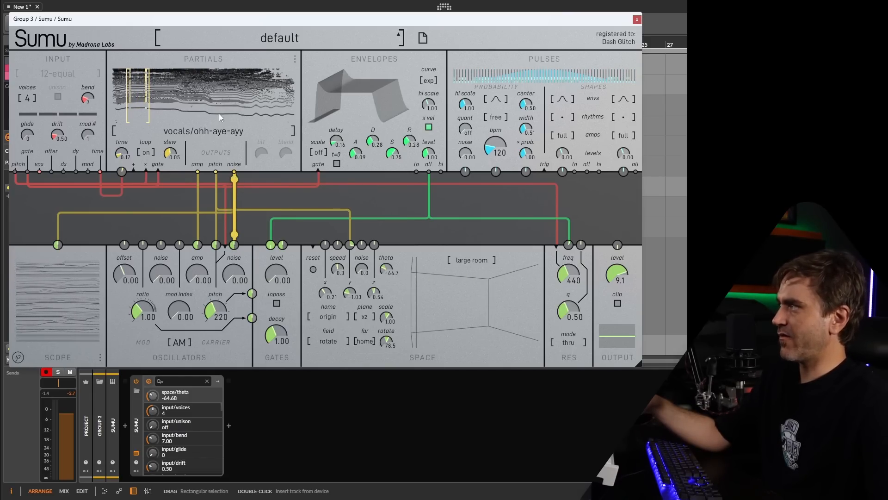
click(198, 200)
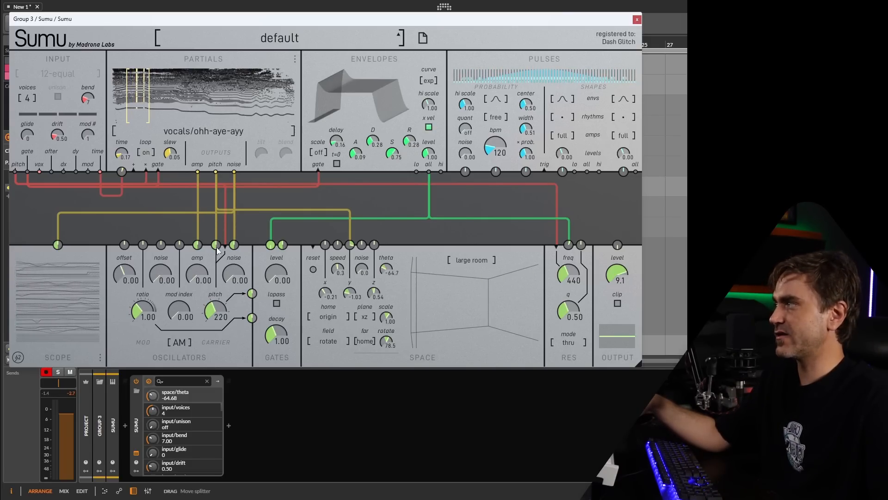
drag(232, 246, 231, 283)
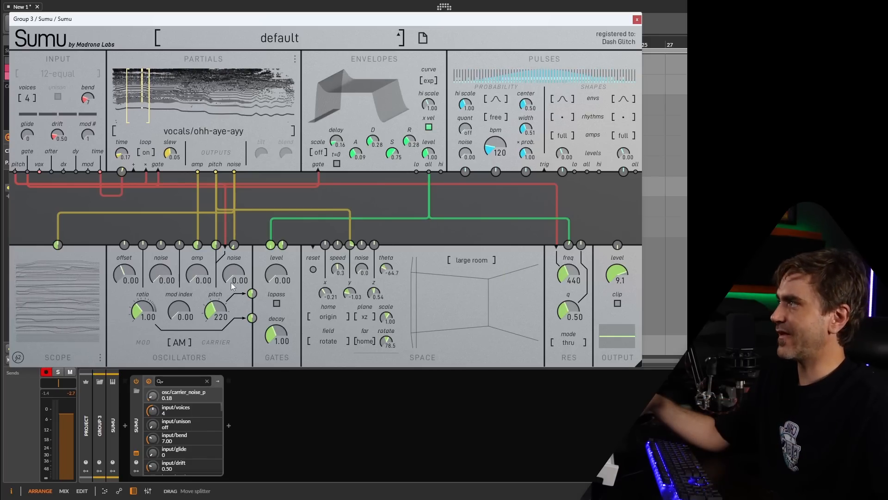
Route the Partials noise output to Space x and set the Space plane to yz, scale to 1.28 and rotate to 42.0.
drag(234, 171, 326, 245)
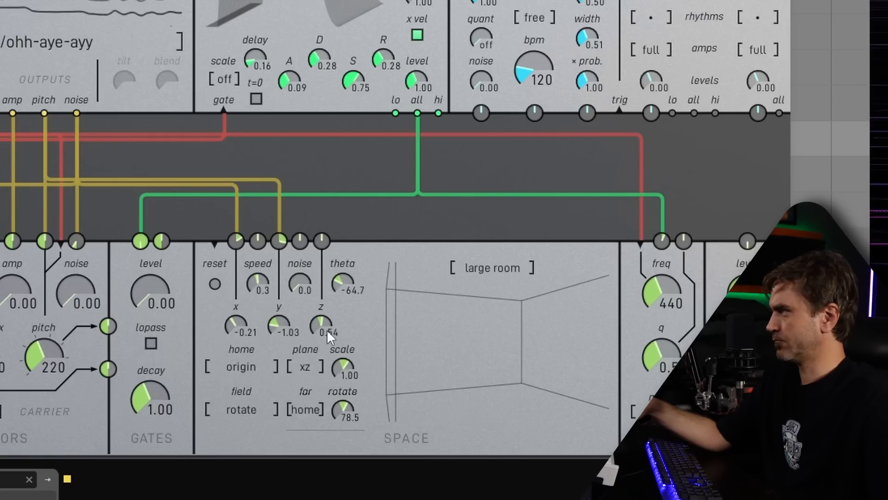
drag(343, 409, 345, 407)
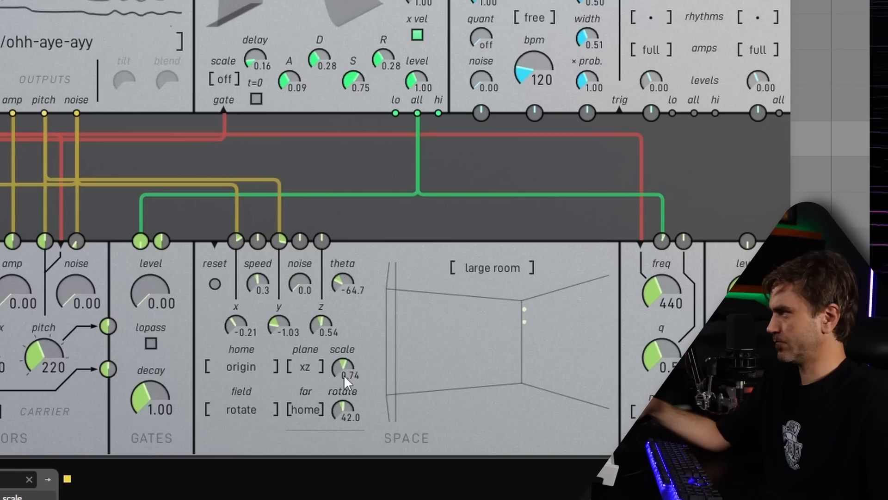
drag(347, 371, 359, 326)
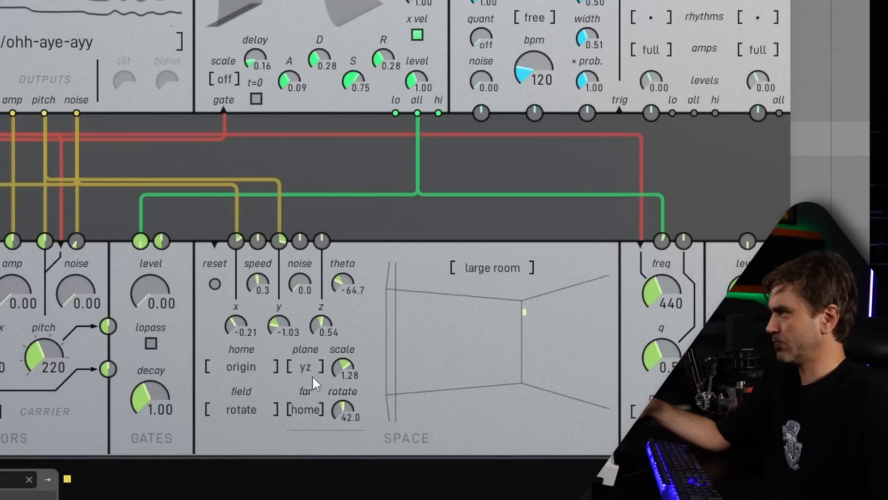
Set the Space home to line and theta to 142, with x at -0.78, y at -1.32 and z at -1.23.
click(254, 365)
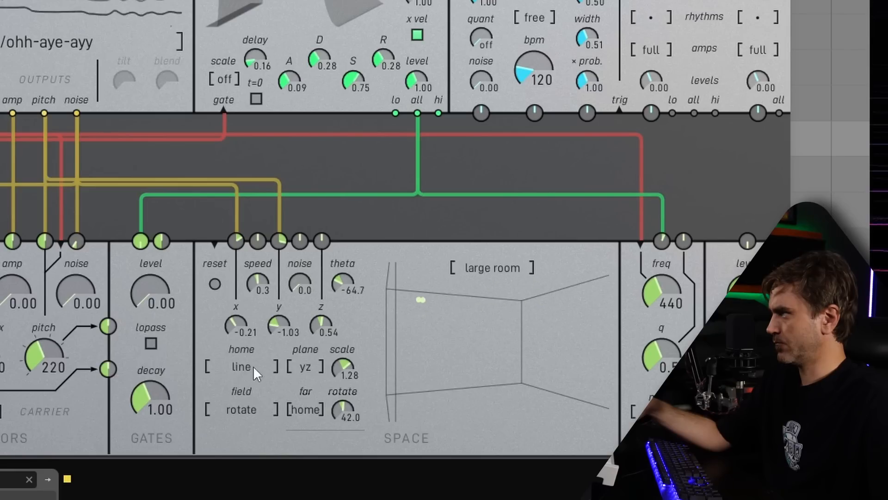
drag(352, 275, 374, 243)
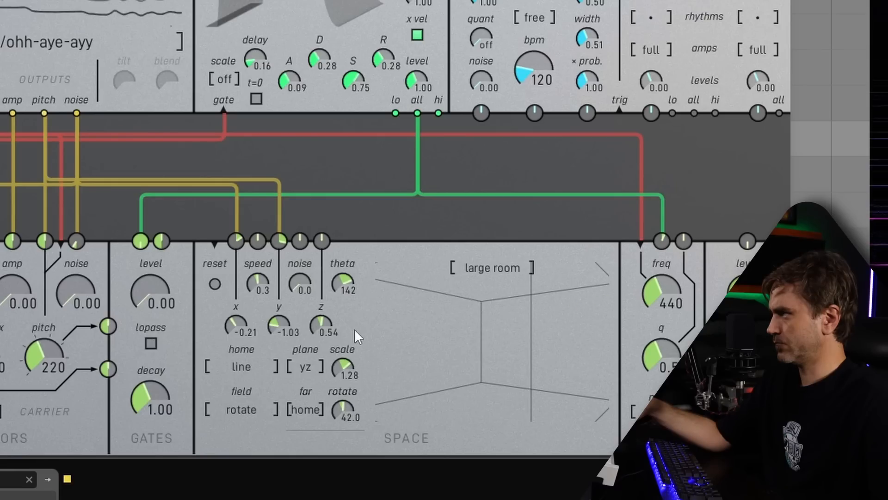
drag(318, 321, 301, 375)
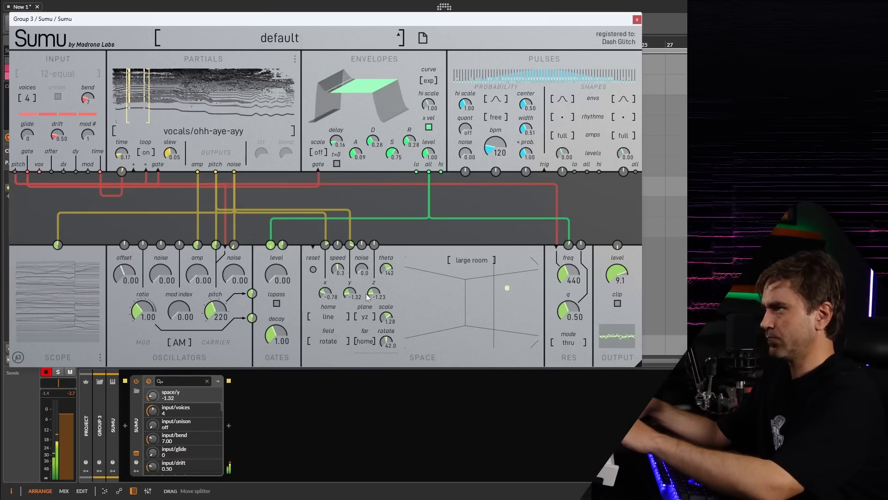
Insert ValhallaSupermassive after Sumu in the device chain and load its 80s Mod Room preset.
click(228, 426)
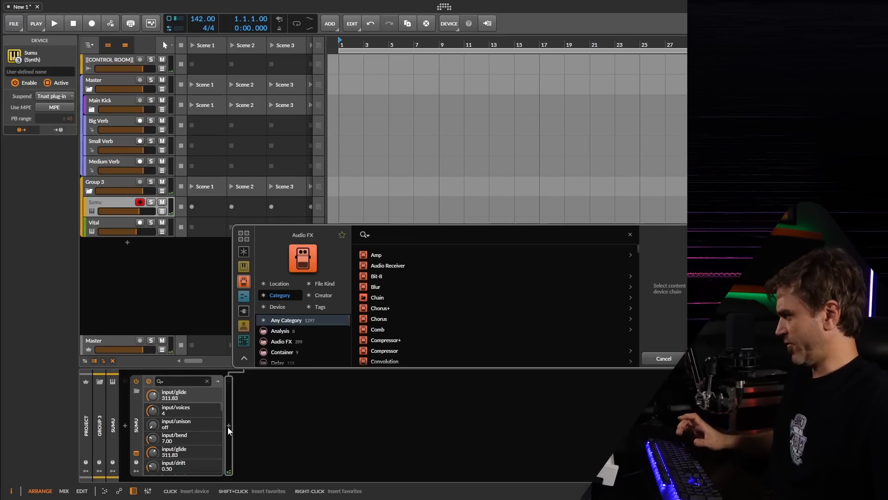
text(val)
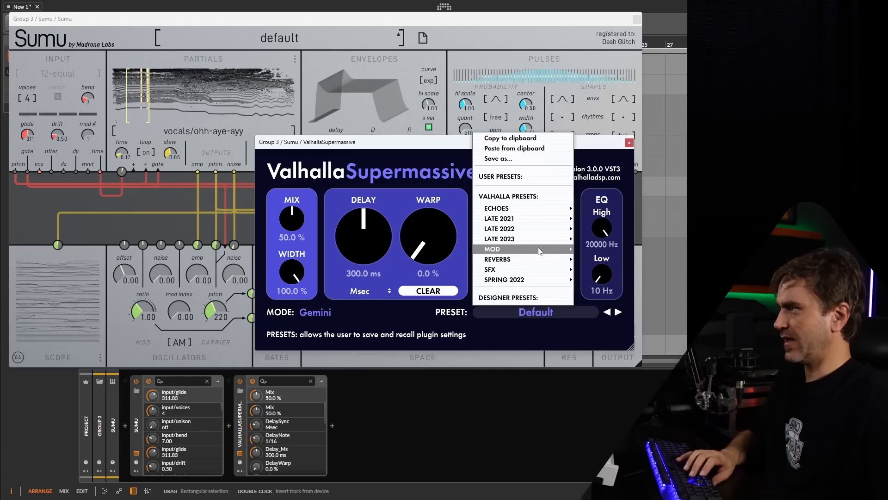
mouse_move(541, 260)
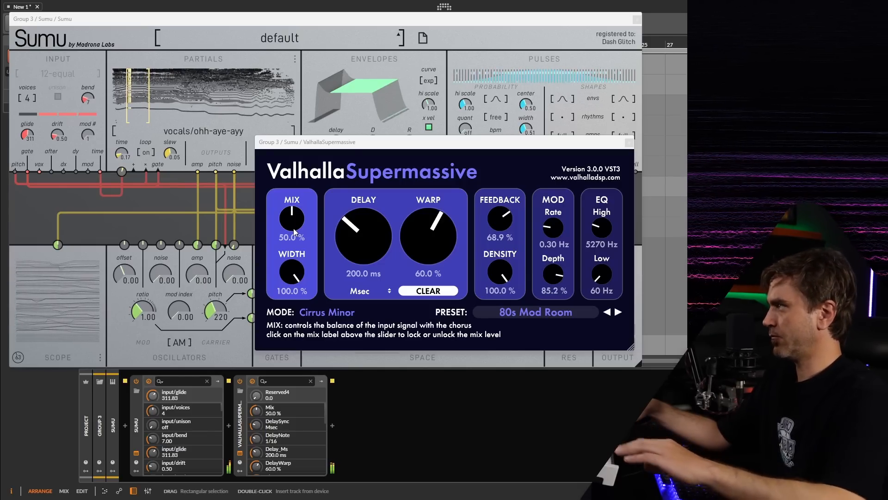
Set the Partials time to 0.36 in Sumu and turn off the envelope's velocity scaling.
click(507, 29)
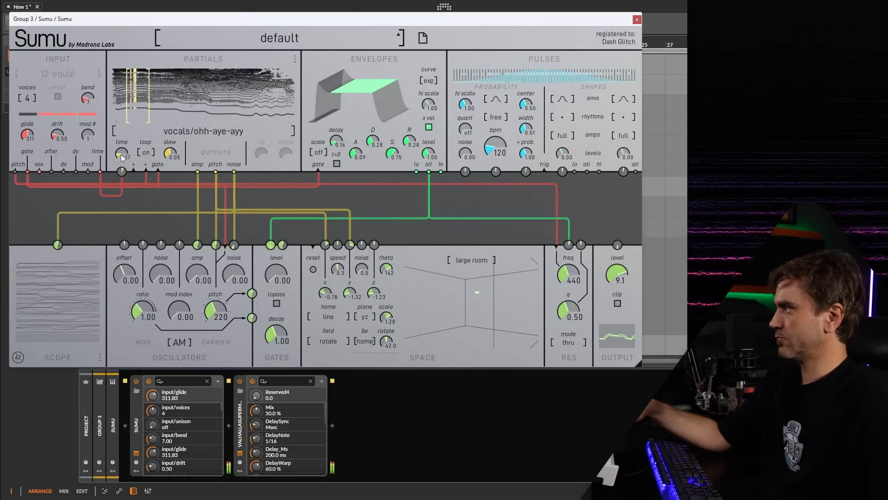
mouse_move(123, 171)
mouse_down()
mouse_move(122, 149)
mouse_move(114, 160)
mouse_up()
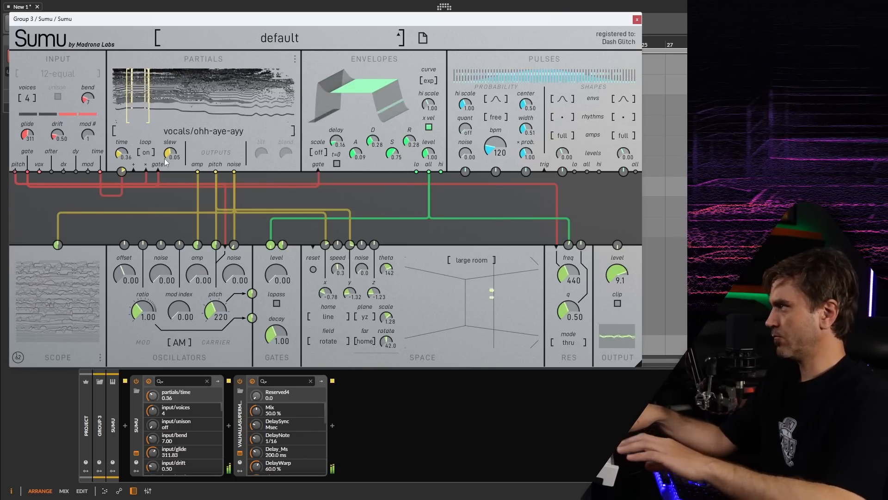
click(429, 128)
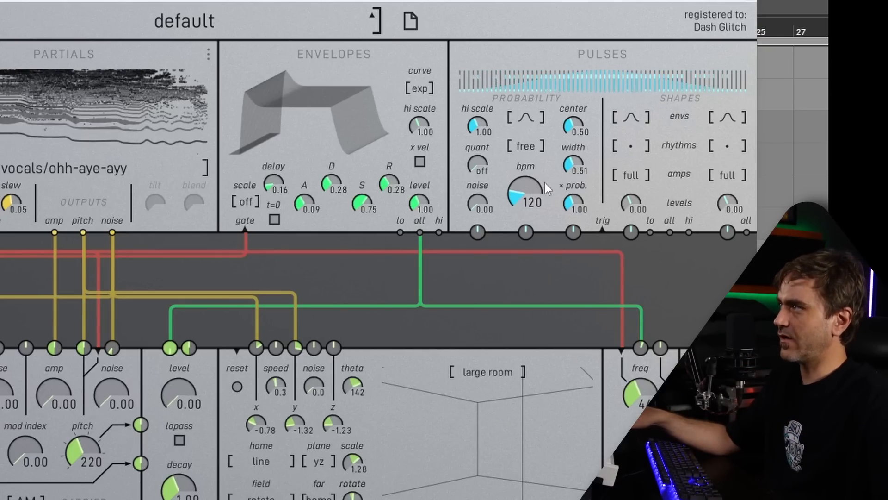
Set the pulses to 89.4 bpm, center 0.62, width 0.49 and noise 0.40, and route their all output to Space z.
drag(545, 182, 513, 197)
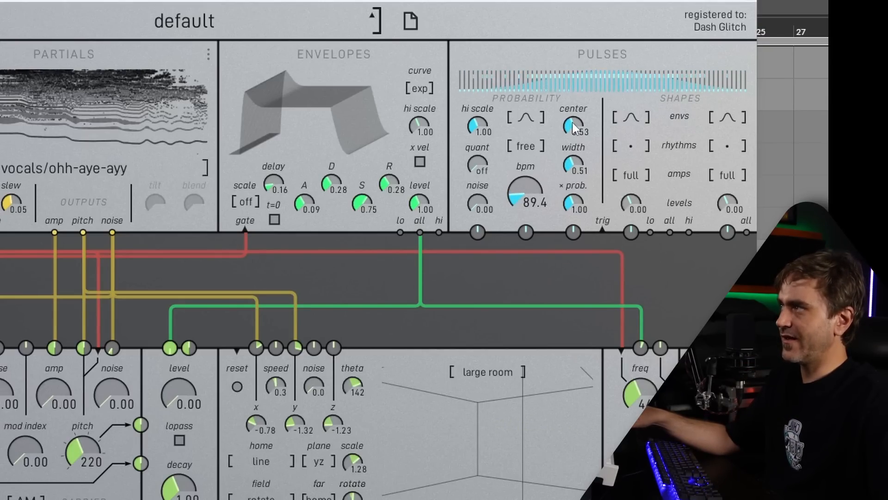
mouse_move(573, 122)
mouse_down()
mouse_move(568, 153)
mouse_move(572, 110)
mouse_move(569, 126)
mouse_up()
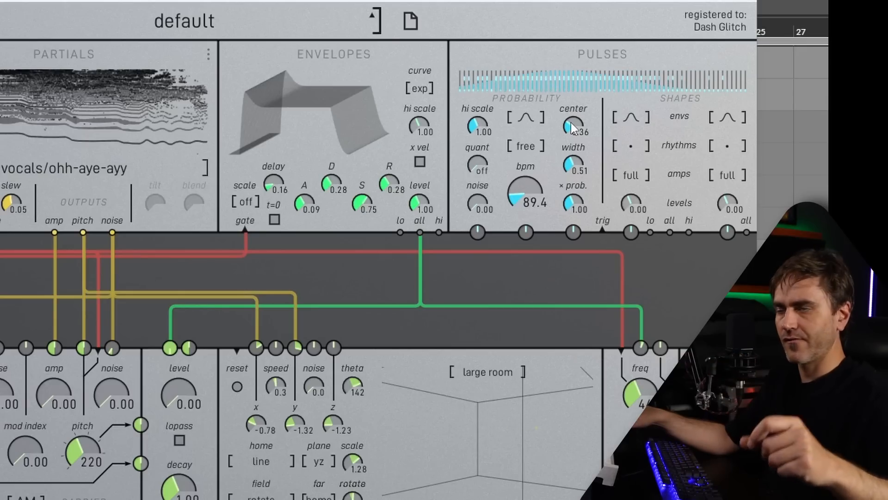
drag(570, 164, 589, 182)
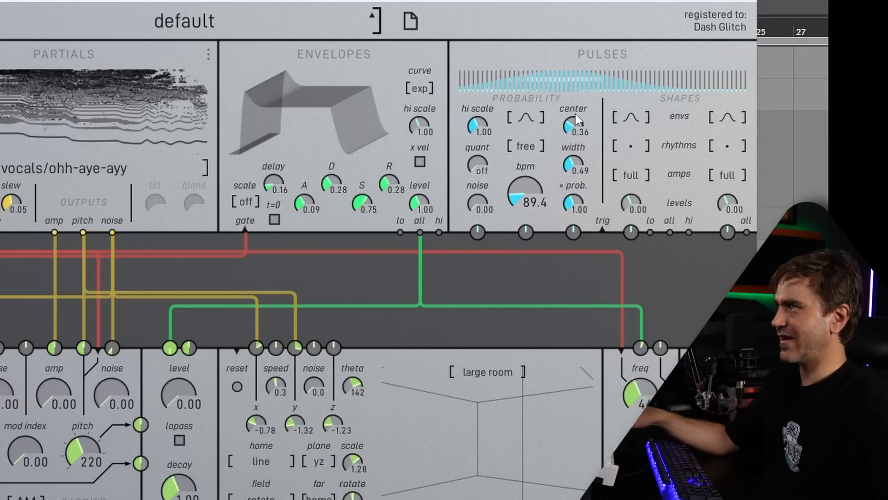
mouse_move(575, 114)
mouse_down()
mouse_move(574, 124)
mouse_move(582, 98)
mouse_up()
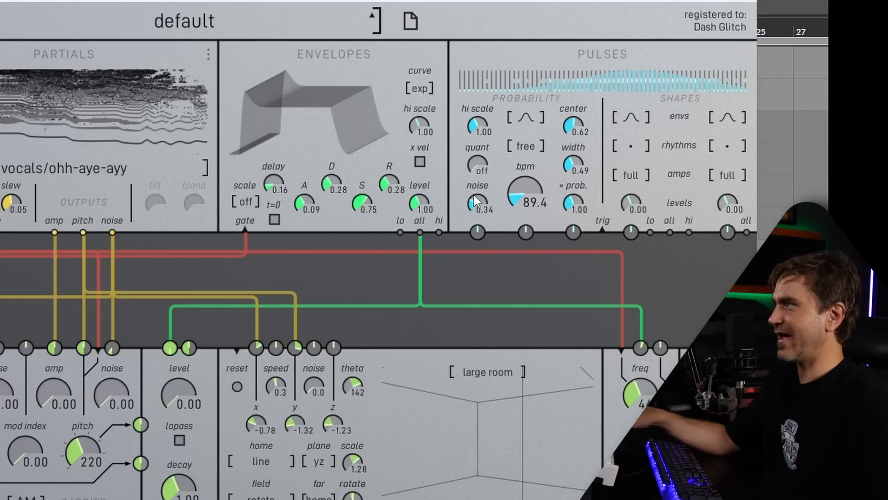
drag(474, 195, 477, 188)
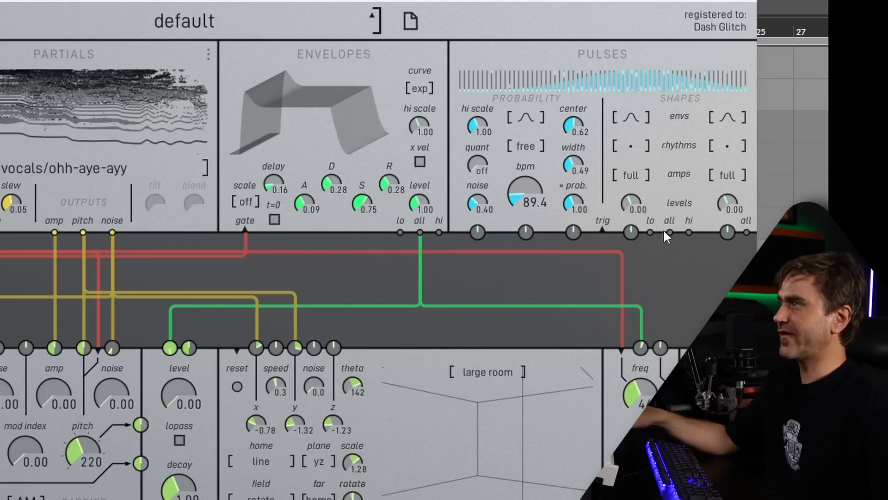
mouse_move(670, 268)
mouse_down()
mouse_move(520, 270)
mouse_move(362, 291)
mouse_move(338, 347)
mouse_up()
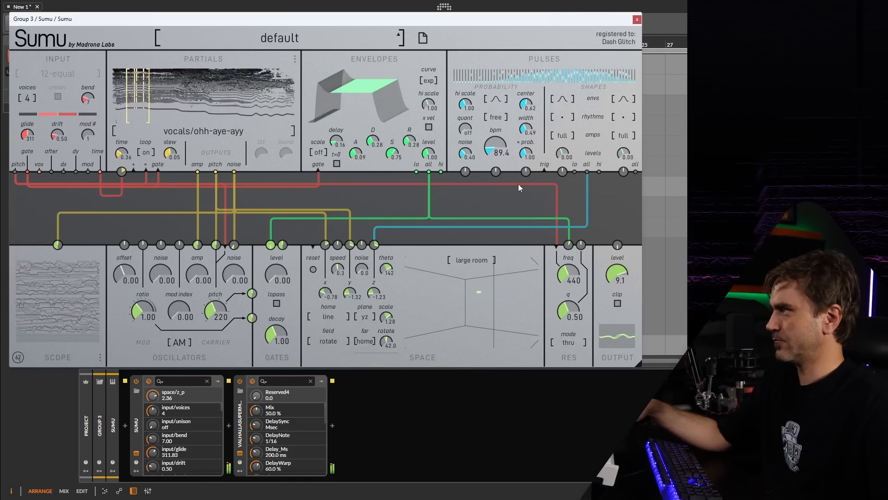
Retune the pulses to 55.4 bpm, center 0.42, width 1.00, probability 0.91, noise 0.22, hi scale 0.28 and first level 1.08.
drag(496, 149, 509, 107)
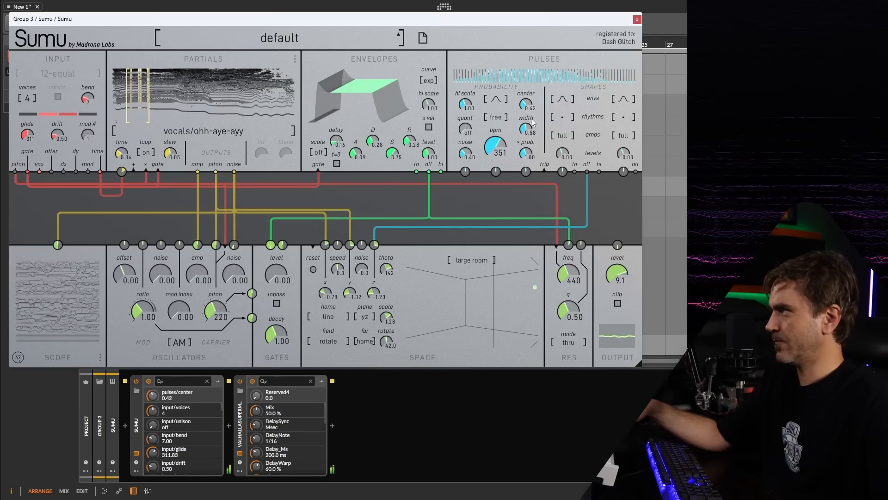
drag(527, 154, 570, 145)
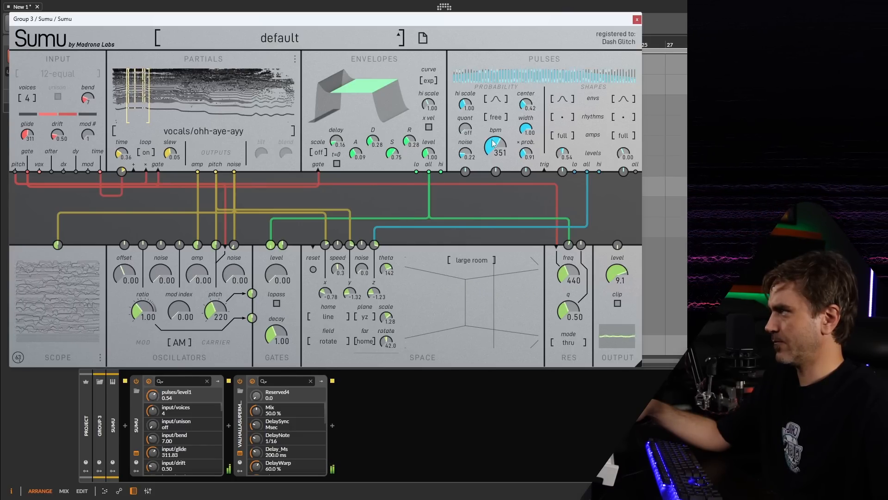
drag(484, 162, 485, 167)
drag(563, 154, 571, 145)
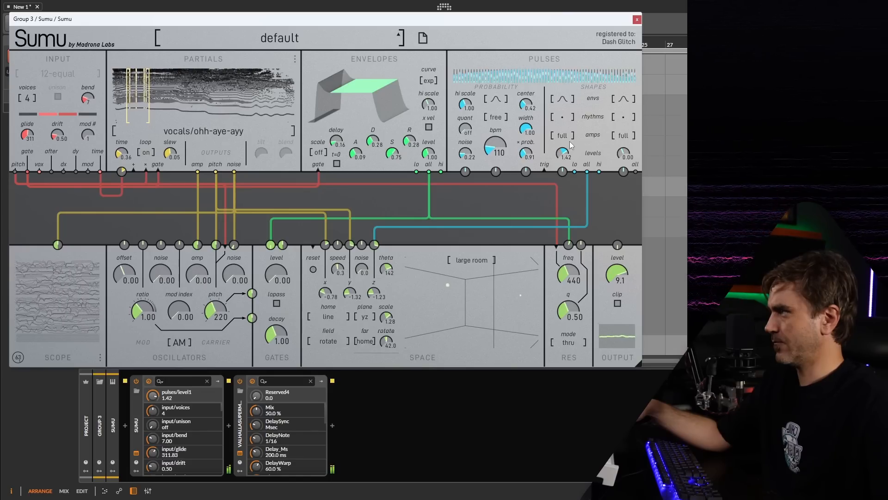
drag(491, 134, 489, 155)
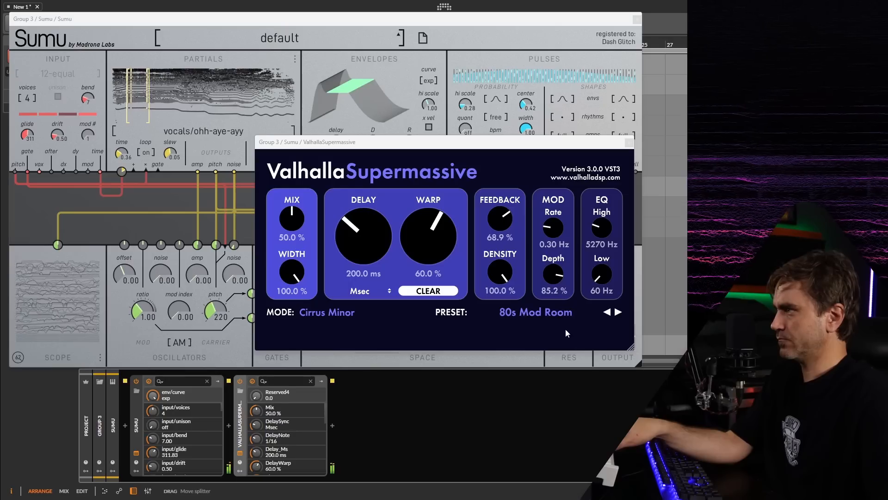
Load the large reverb preset 80s Space Verb in ValhallaSupermassive and raise its mix to 60.8 %.
click(545, 312)
mouse_move(572, 262)
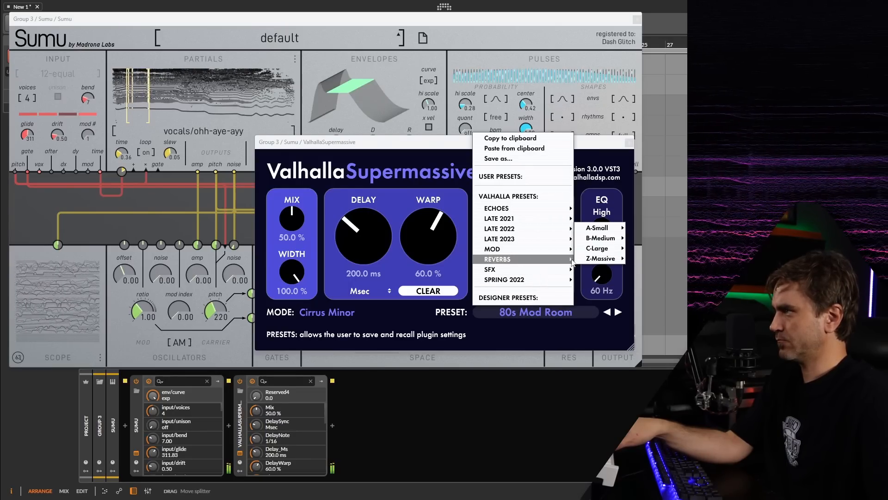
mouse_move(600, 253)
click(682, 250)
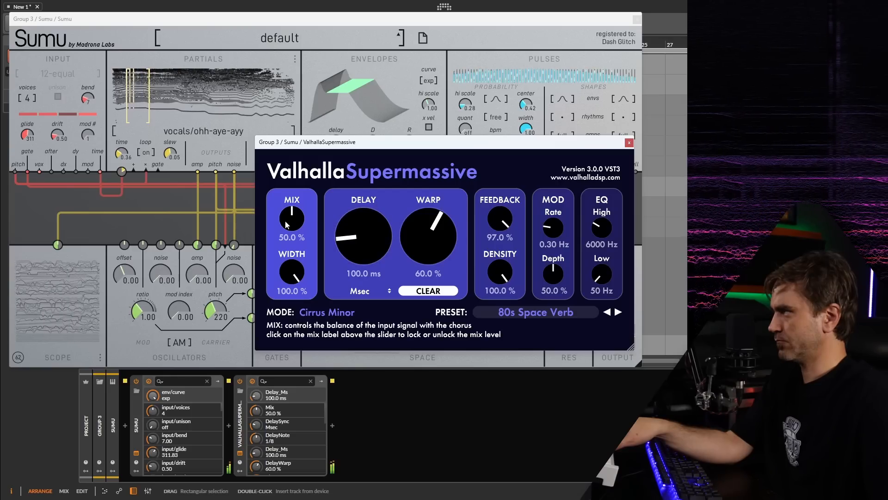
drag(294, 215, 295, 208)
Set Sumu's Space reverb to anechoic, with the oscillator mod index at 3.06 and the modulator gate input at 0.55.
click(496, 22)
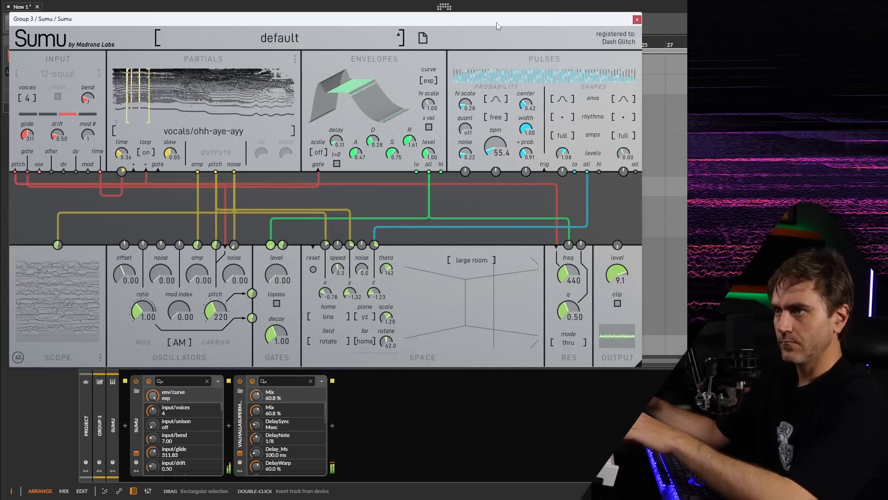
click(474, 260)
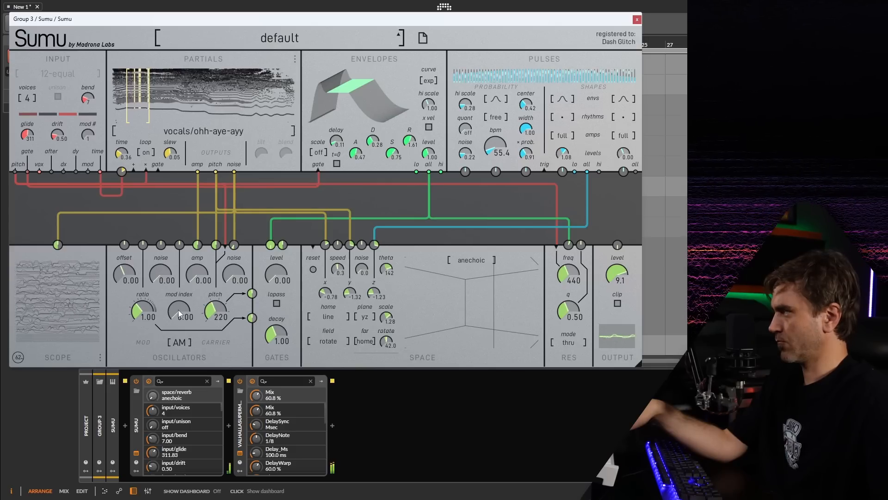
drag(179, 311, 189, 282)
click(251, 317)
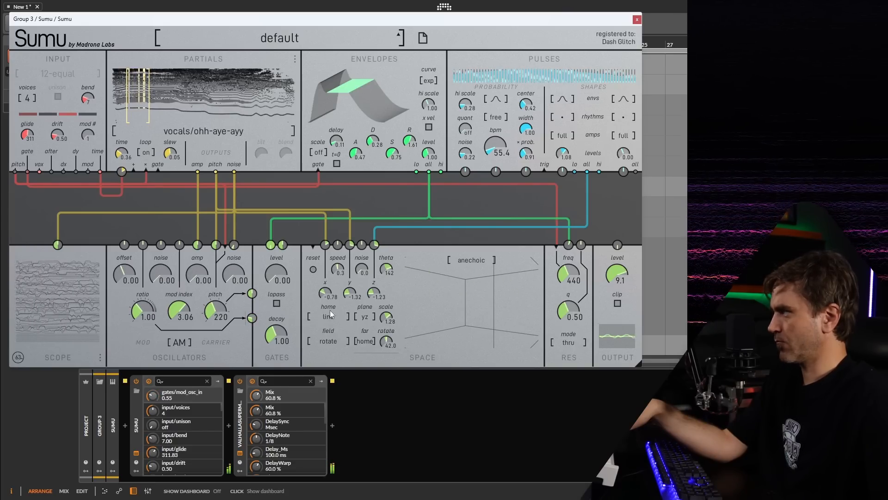
Lower the Supermassive mix to 24.8 % and set Sumu's oscillator mod index to 5.00 with the ratio reset to 1.00.
drag(257, 396, 257, 402)
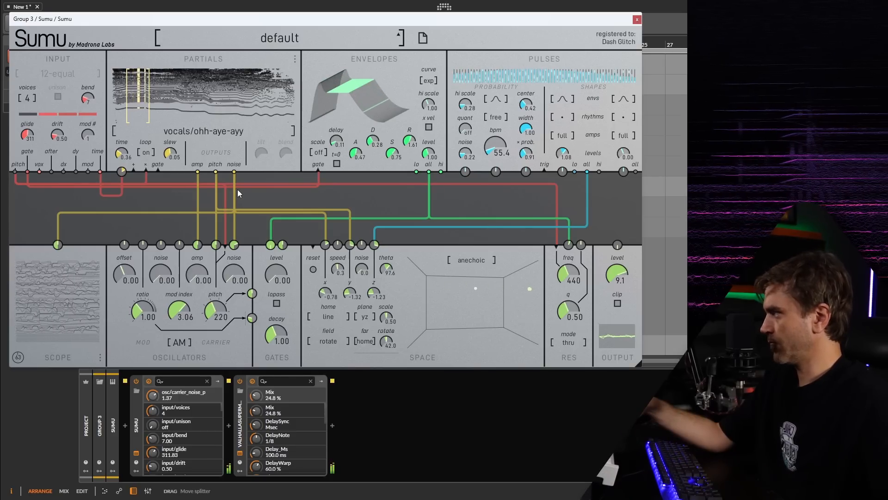
click(132, 309)
drag(177, 312, 178, 294)
double_click(140, 310)
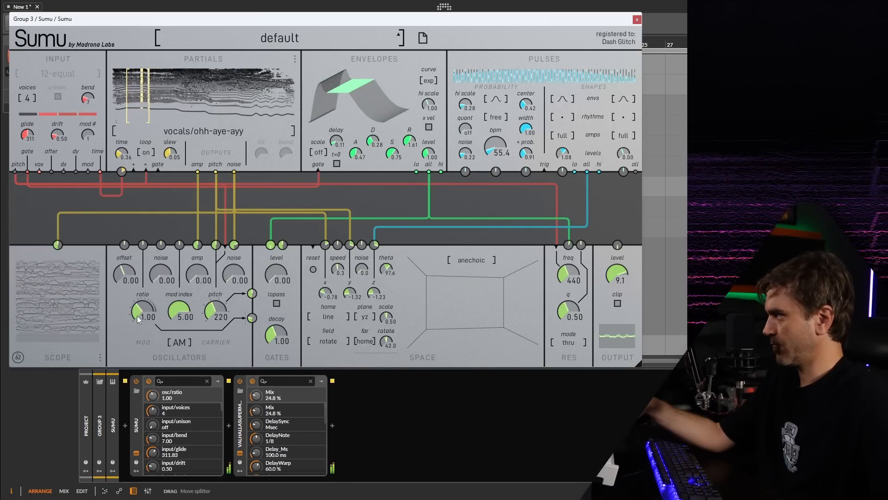
Switch Sumu's oscillators from AM to FM, with the ratio at 0.50 and the mod index at 0.51.
click(181, 343)
drag(126, 345, 124, 380)
drag(166, 331, 190, 319)
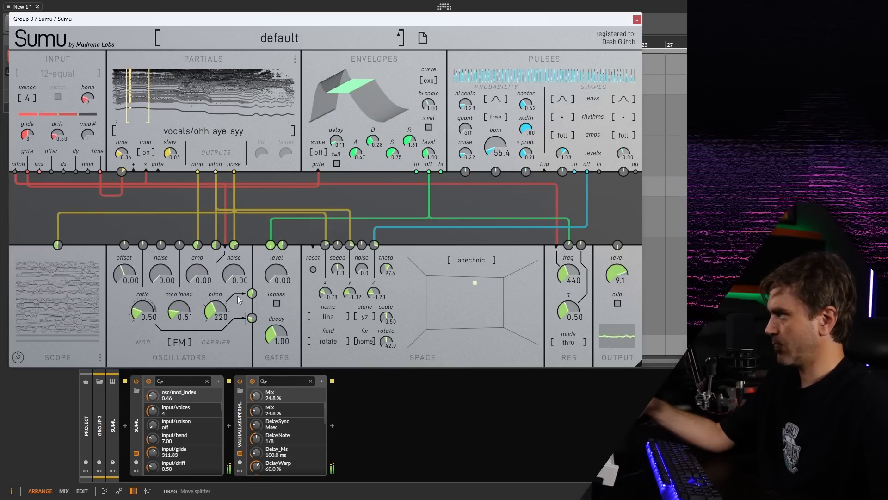
Patch the pulses' lo output to the oscillator mod index and lower the pulses to 26.0 bpm.
drag(574, 171, 179, 244)
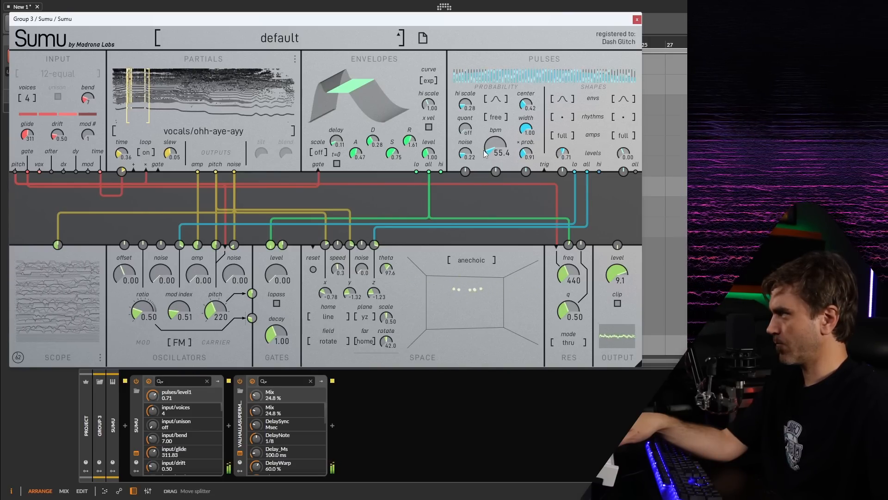
drag(485, 153, 488, 160)
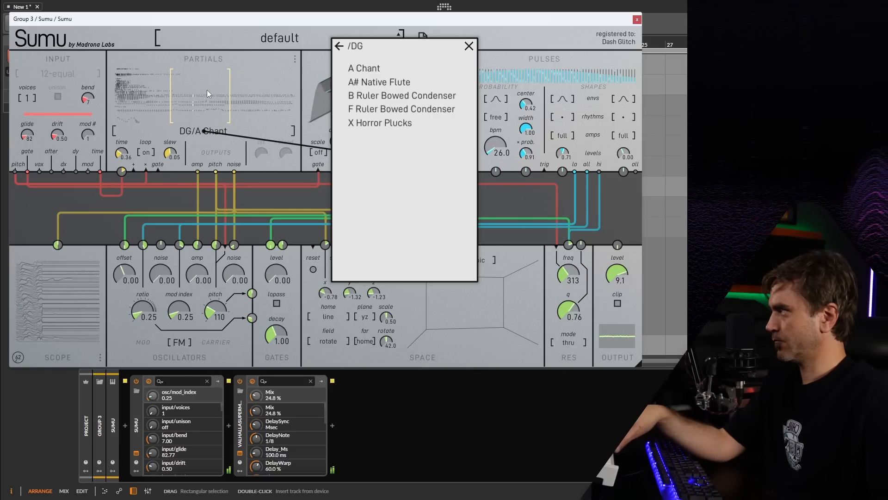
Loop the opening section of the DG/A Chant partials, with the loop end at 0.23.
click(207, 90)
drag(168, 92, 118, 93)
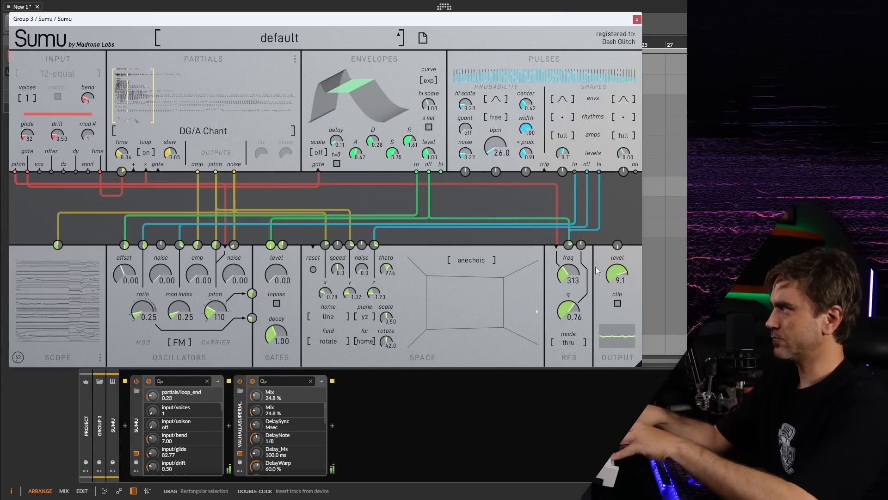
Bypass ValhallaSupermassive and switch the partials to DG/A# Native Flute.
click(253, 380)
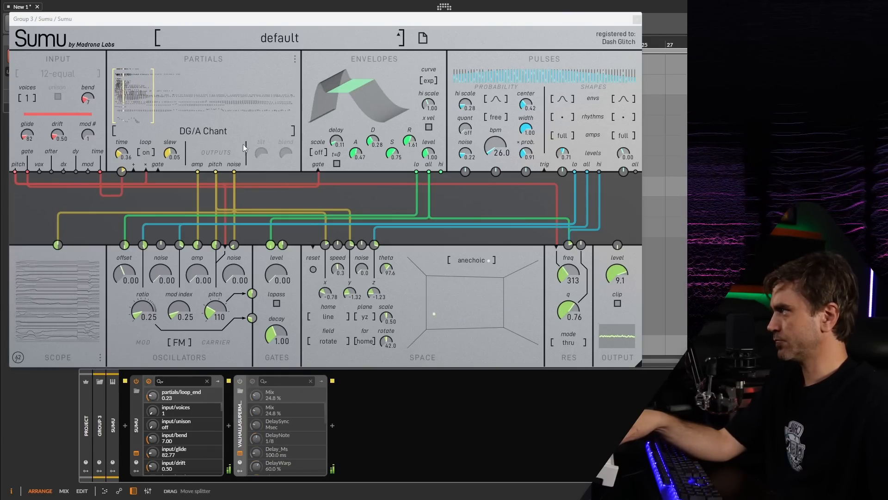
click(292, 133)
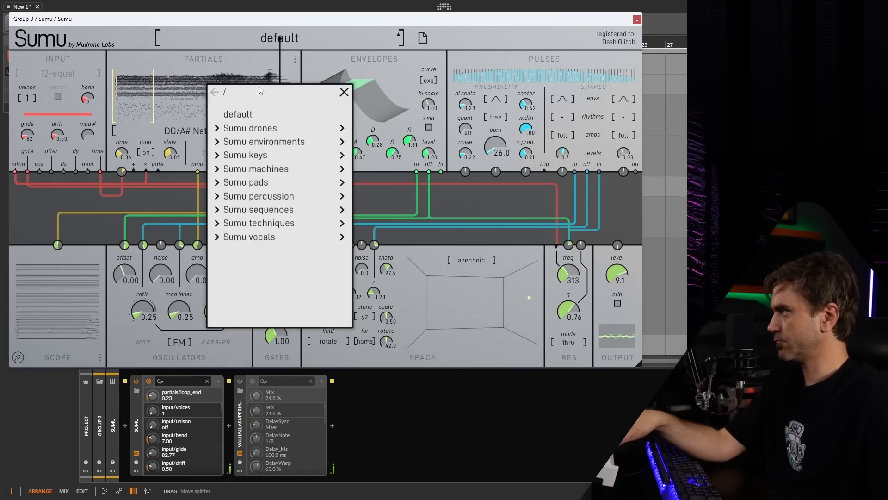
Load the Sumu vocals preset ooh space with ValhallaSupermassive re-enabled, and raise the input bend.
click(262, 239)
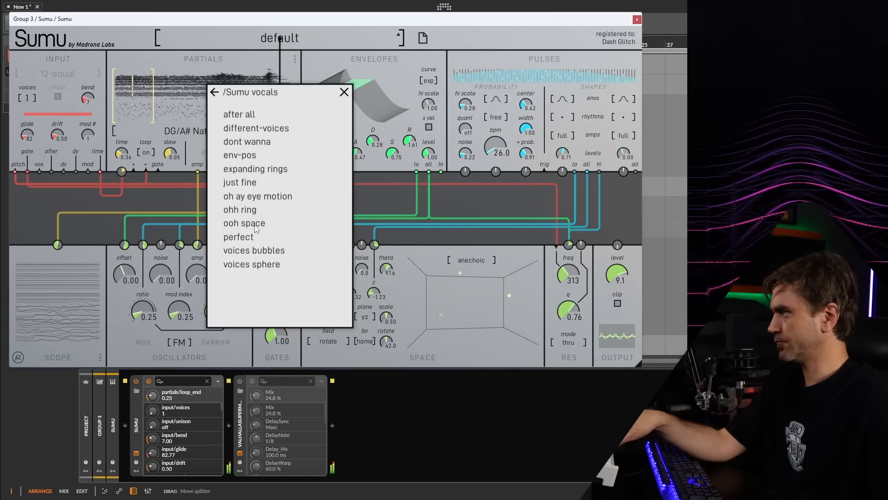
click(256, 227)
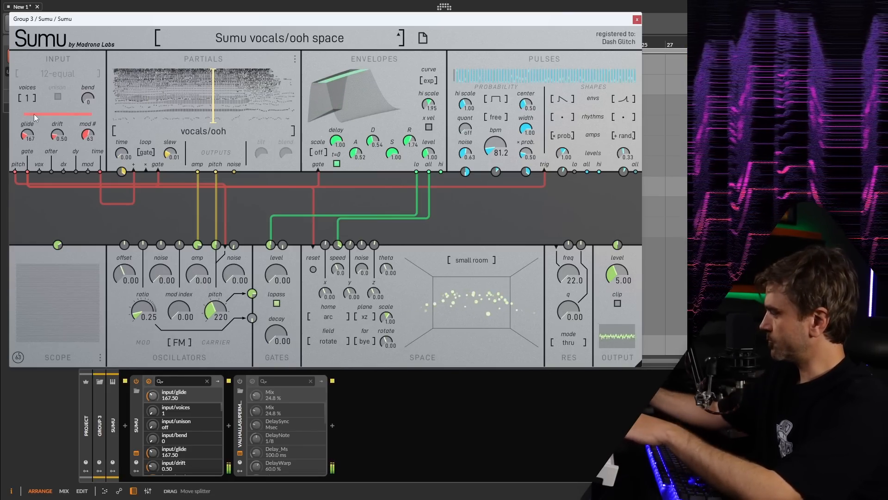
click(238, 382)
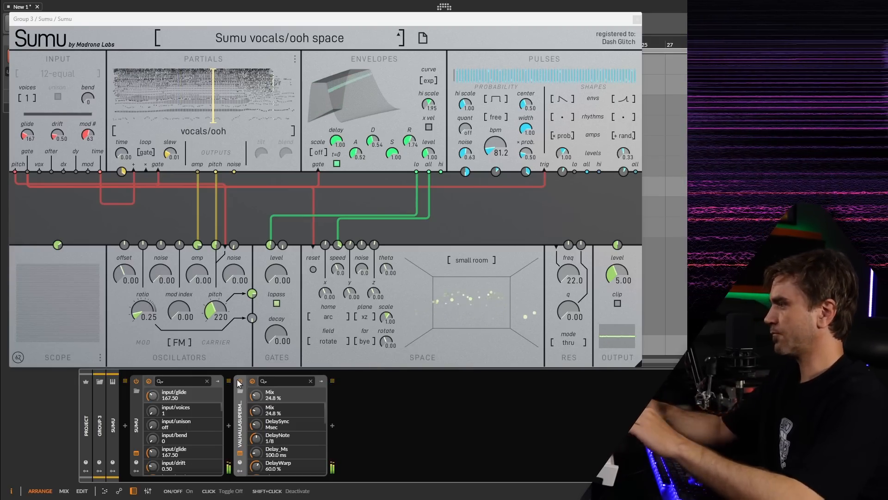
drag(88, 98, 93, 59)
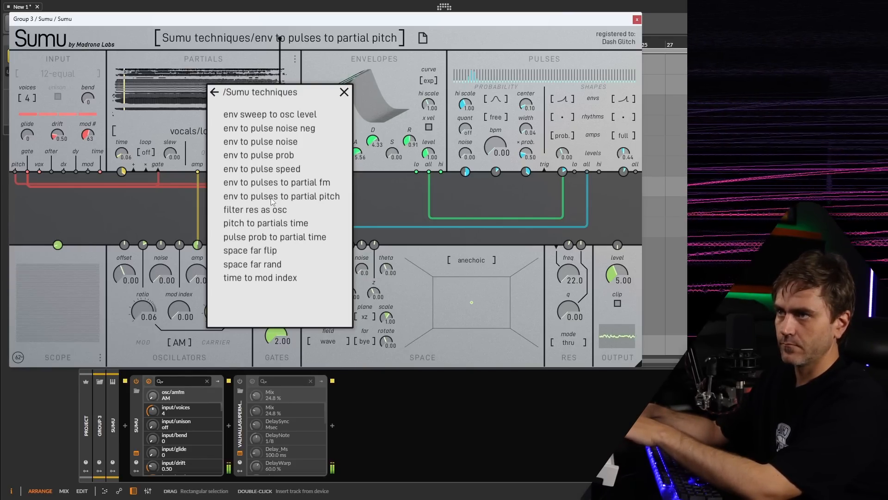
Audition the Sumu techniques presets space far flip and space far rand.
click(276, 250)
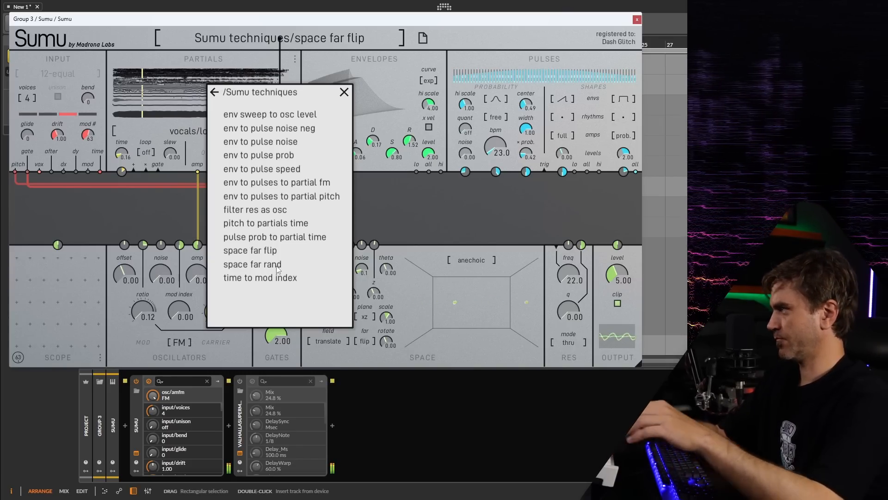
click(277, 264)
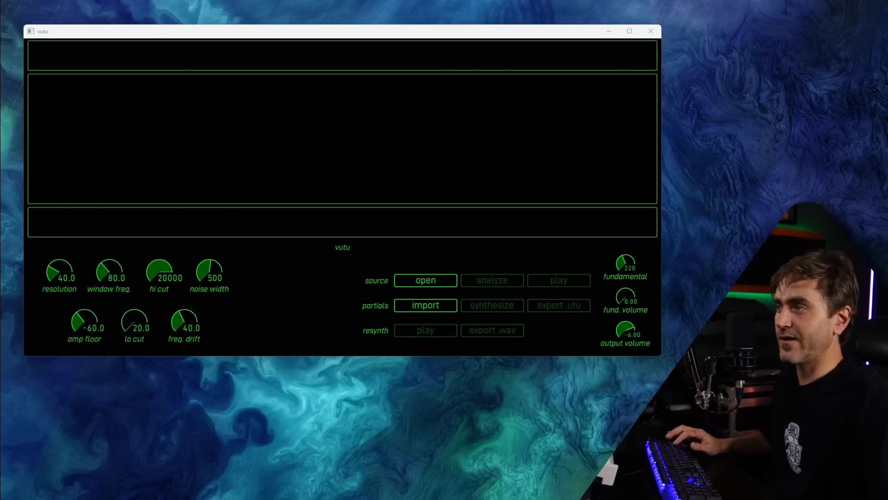
In vutu, open D Springs Bowed Condenser 1.wav from the Fragments - Granular Sources folder and analyze its partials.
drag(887, 131, 663, 131)
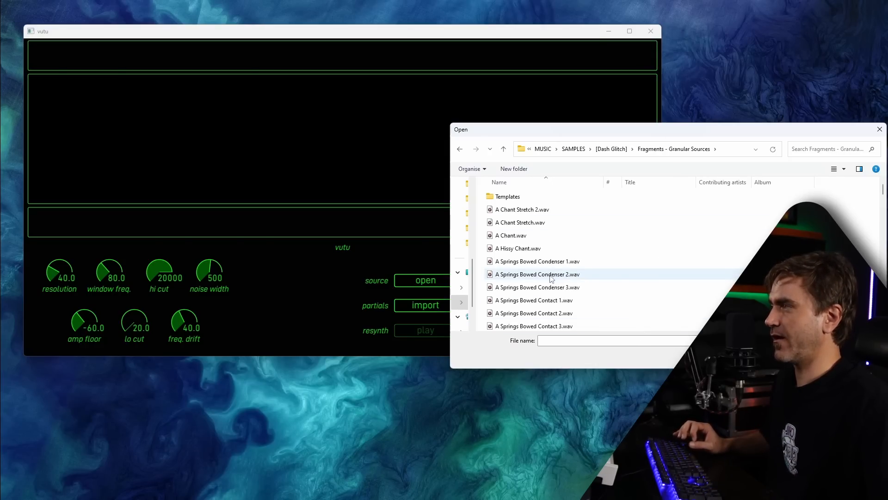
scroll(555, 277, down, 8)
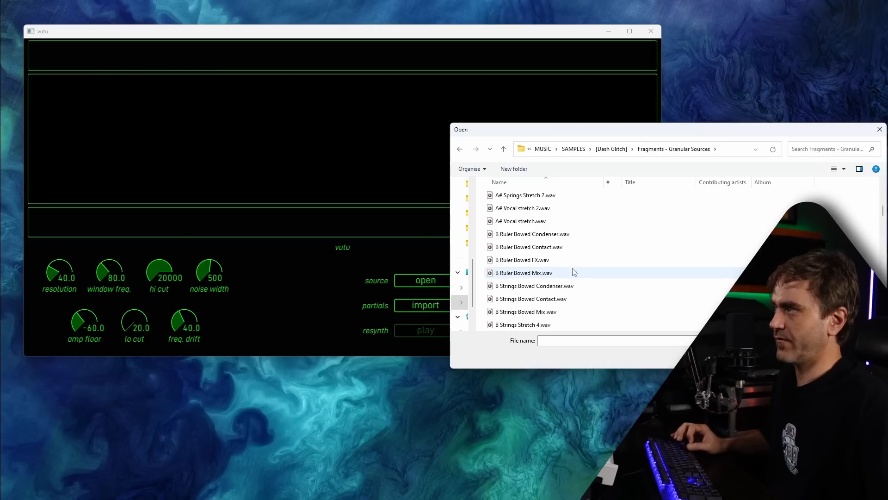
click(553, 235)
scroll(627, 272, down, 2)
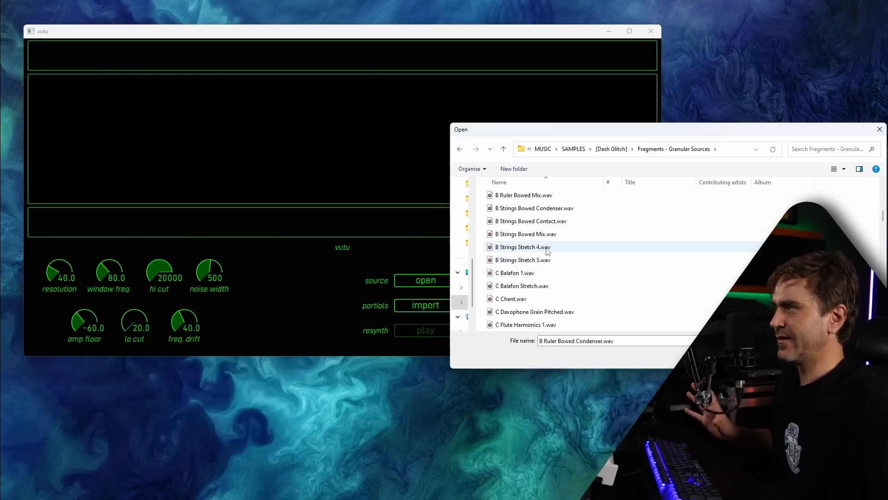
scroll(573, 262, down, 2)
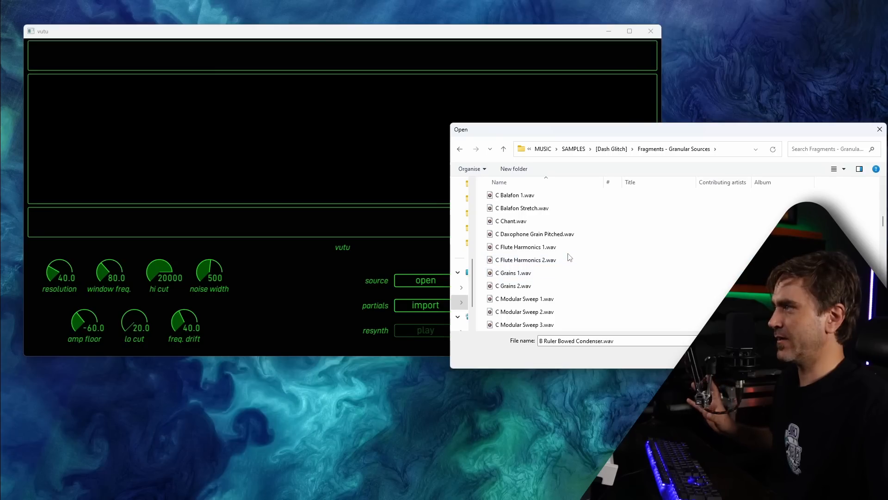
scroll(569, 263, down, 4)
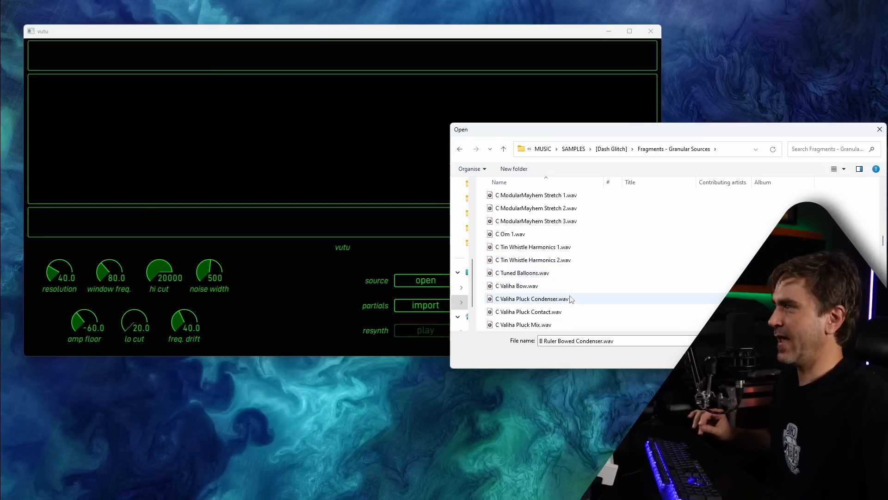
scroll(567, 265, down, 3)
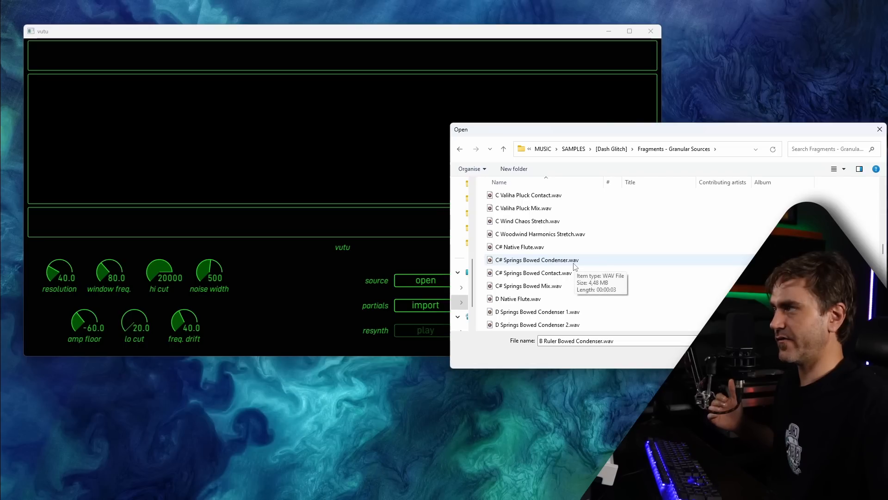
click(575, 264)
scroll(606, 275, down, 3)
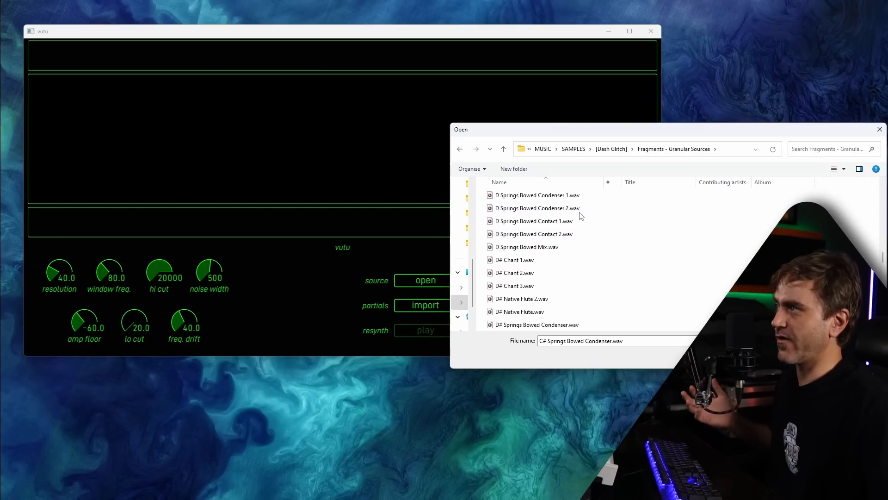
double_click(575, 196)
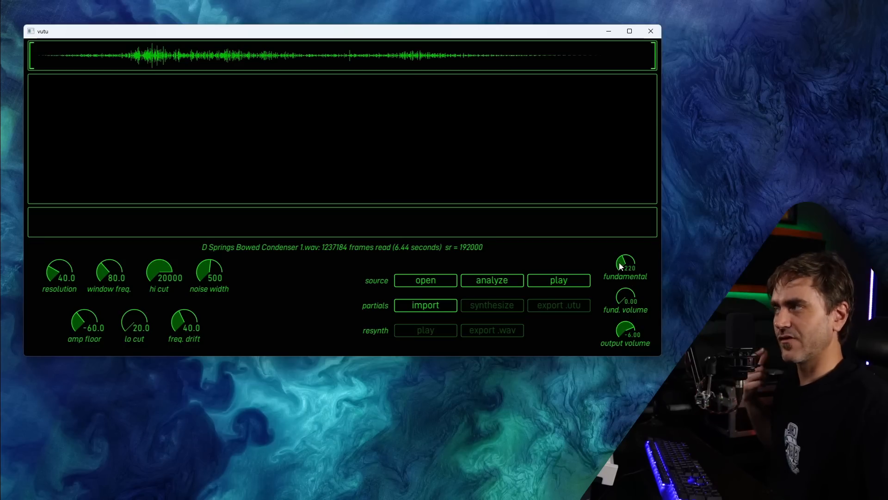
click(478, 282)
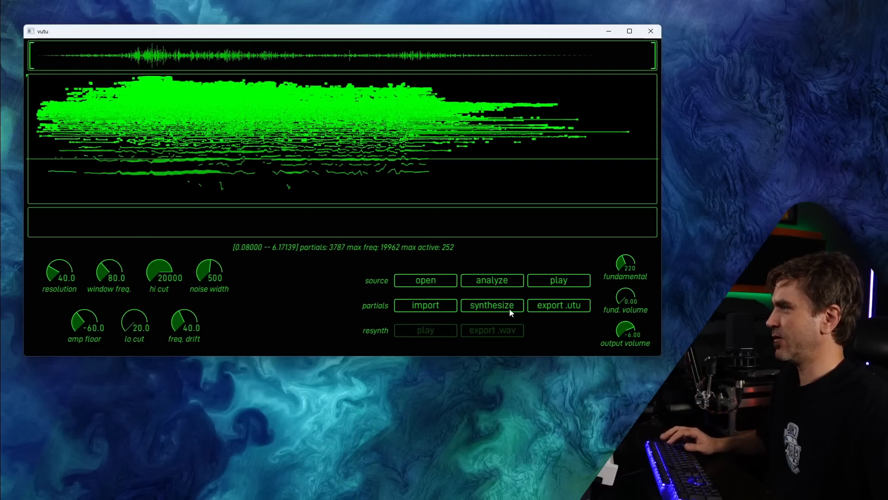
Raise the fundamental volume to 0.12 and look up D in octave 4 in the browser's note frequency chart.
drag(628, 296, 629, 259)
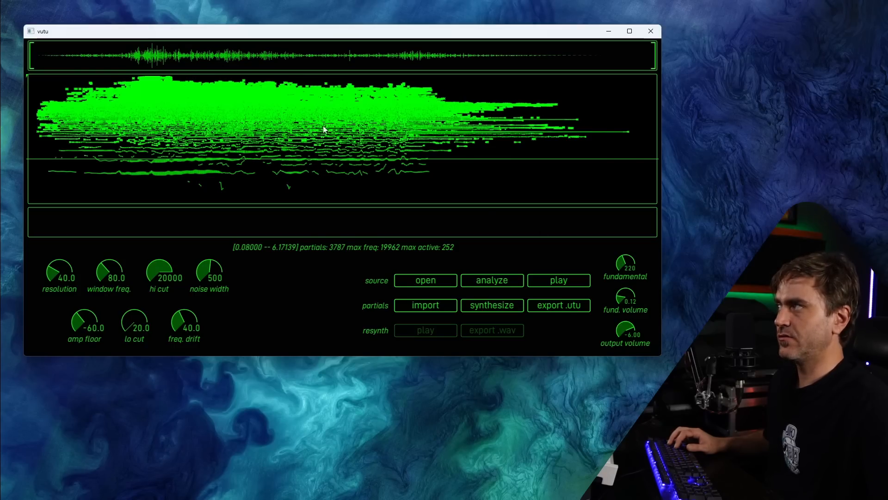
key(alt+Tab)
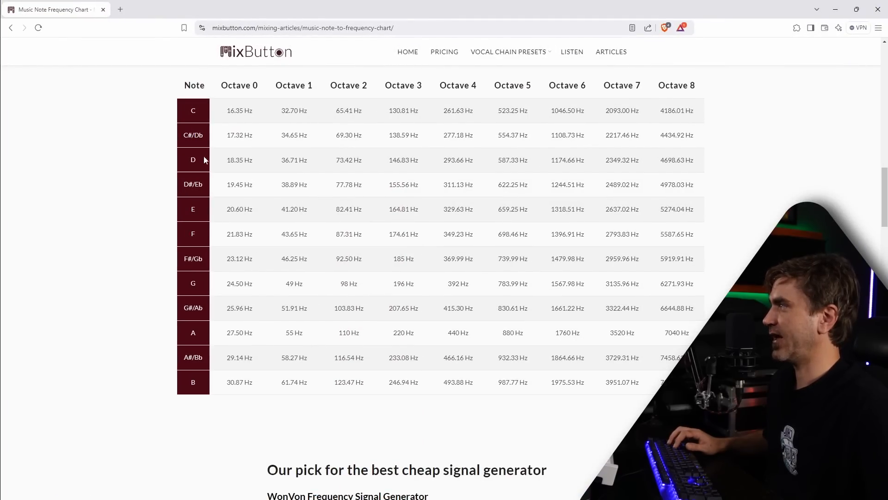
drag(442, 165, 476, 167)
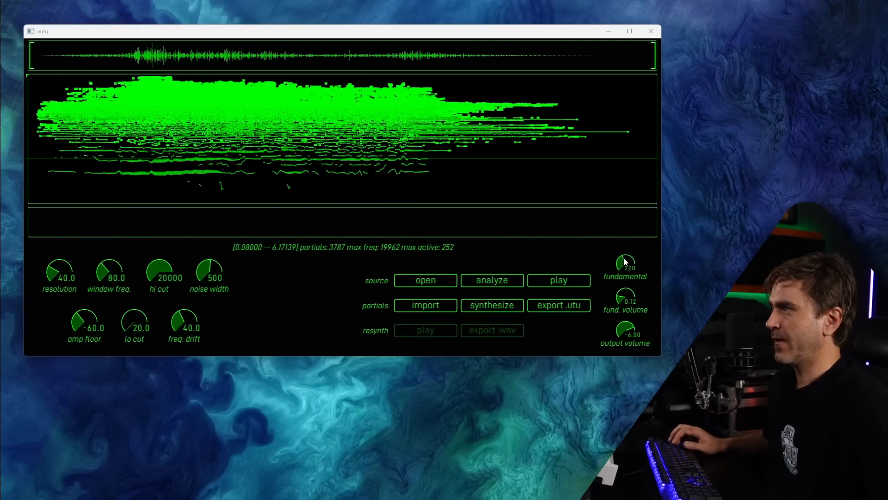
Set vutu's fundamental to 293 and play the source sample against it.
drag(625, 261, 630, 246)
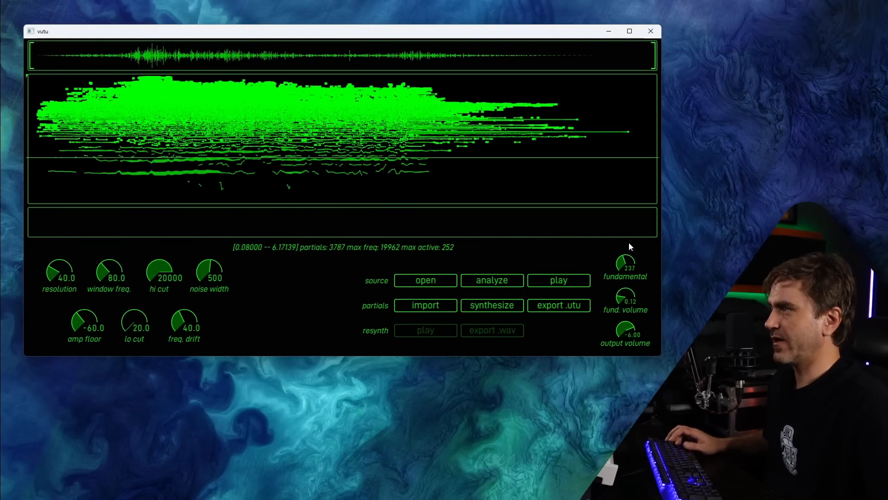
drag(663, 183, 716, 33)
click(553, 285)
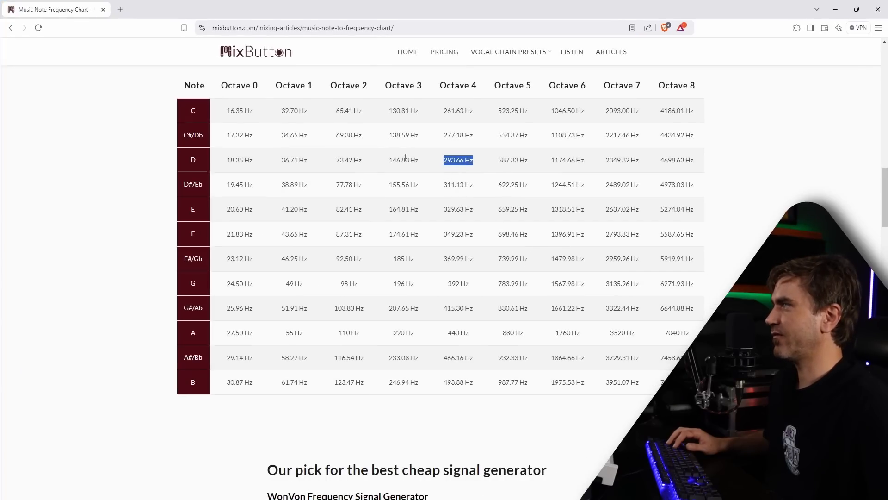
Check the lower-octave frequencies of D in the note chart and lower vutu's fundamental to 109.
drag(372, 165, 324, 163)
click(836, 9)
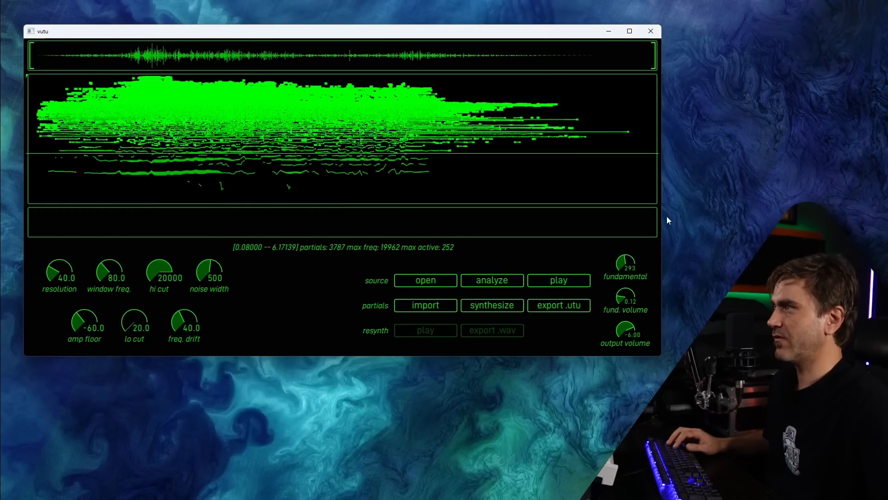
scroll(624, 262, down, 3)
scroll(624, 264, down, 4)
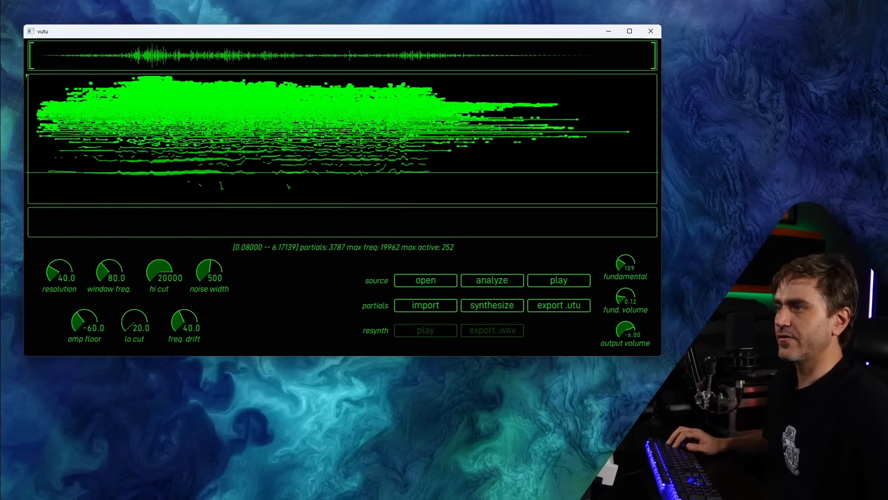
key(alt+Tab)
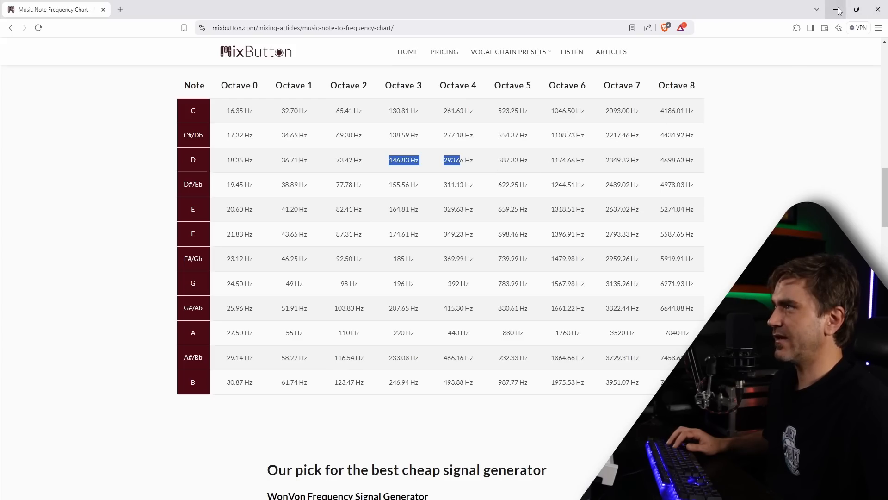
key(alt+Tab)
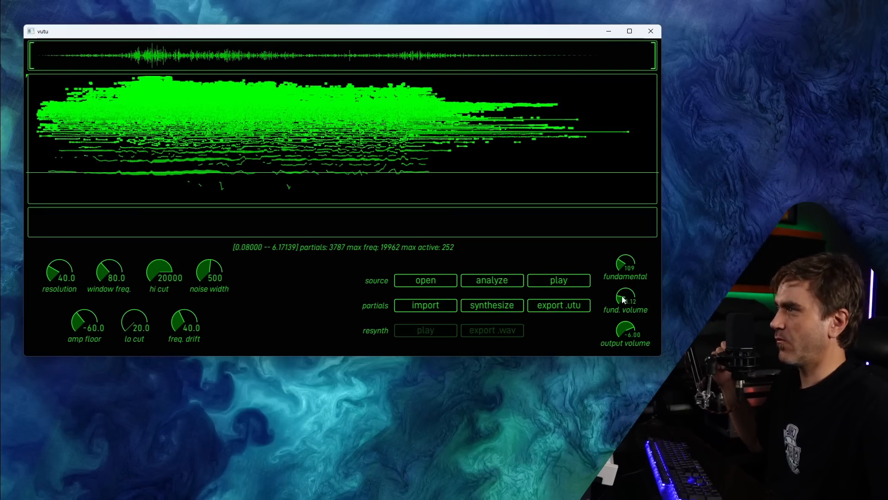
Return the fundamental volume to 0.00, synthesize the partials and export them as a .utu file.
drag(624, 300, 618, 359)
click(493, 305)
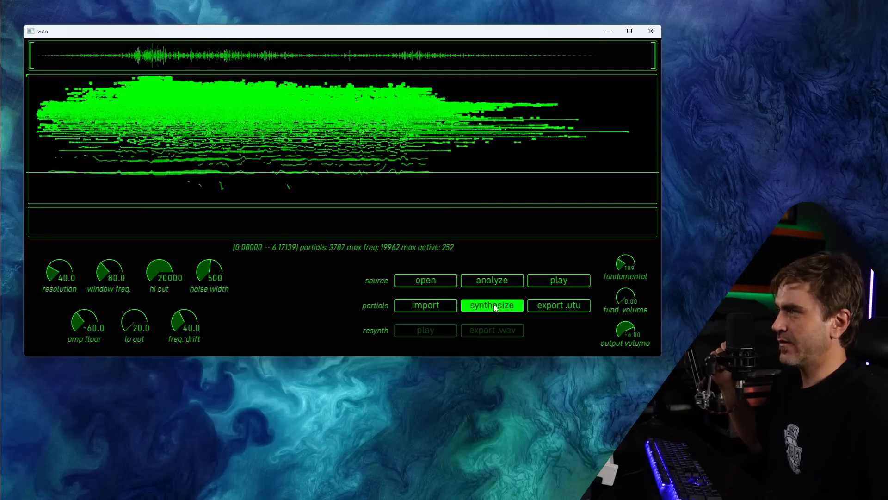
click(550, 307)
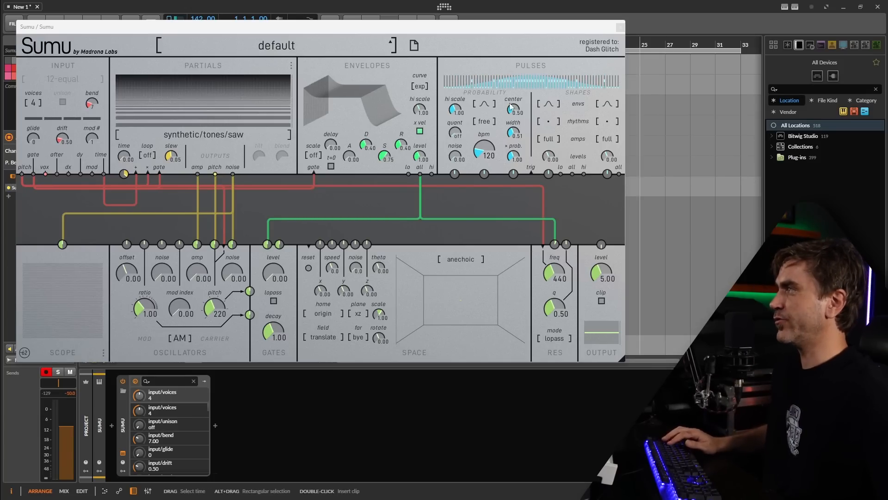
Switch to Sumu and import the folder containing the exported D Springs Bowed Condenser 1 partials.
click(292, 65)
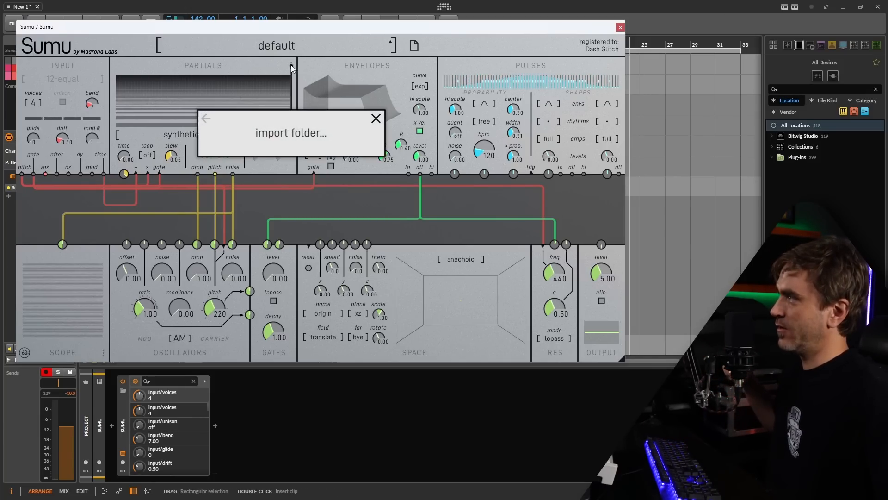
click(299, 139)
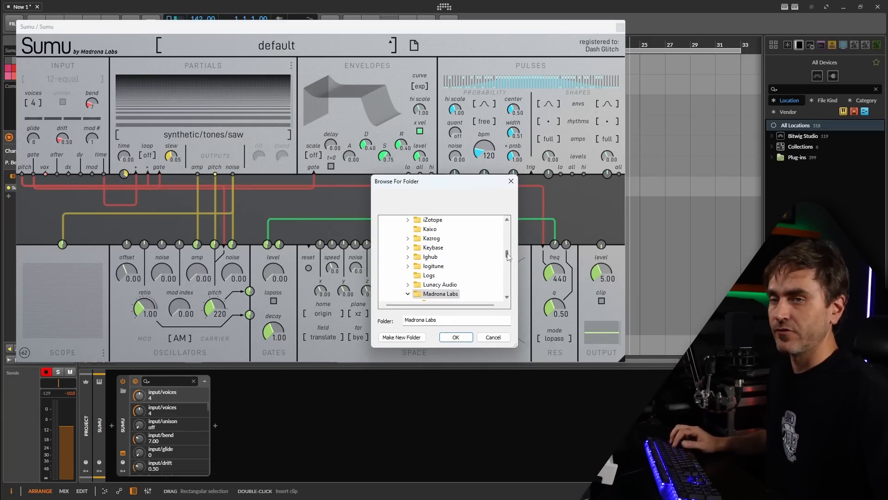
drag(507, 253, 495, 216)
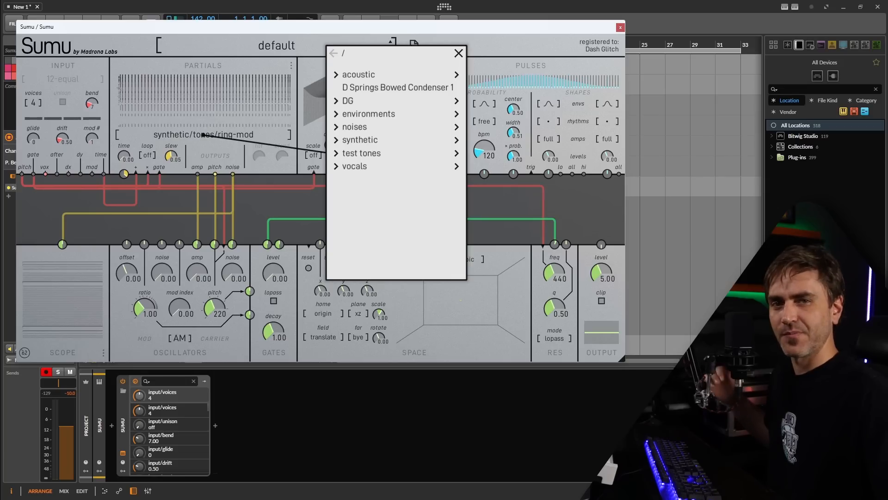
Load the D Springs Bowed Condenser 1 partials and set the output level to 5.99.
click(413, 87)
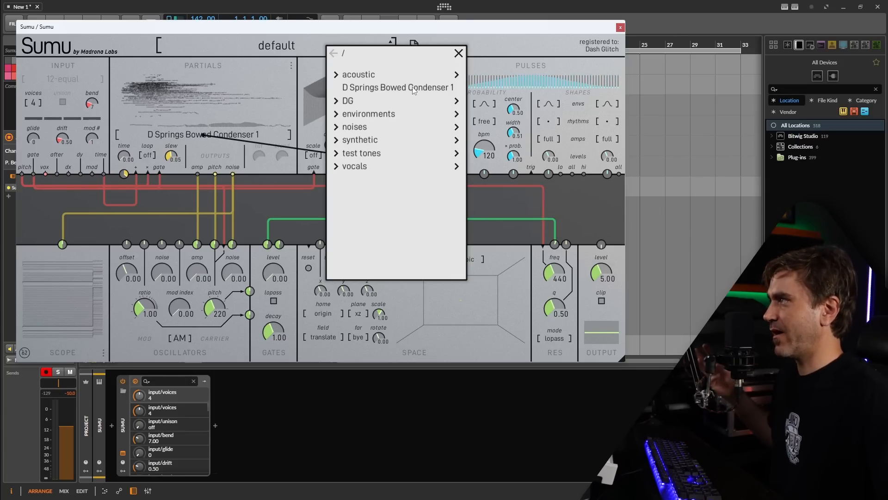
click(222, 90)
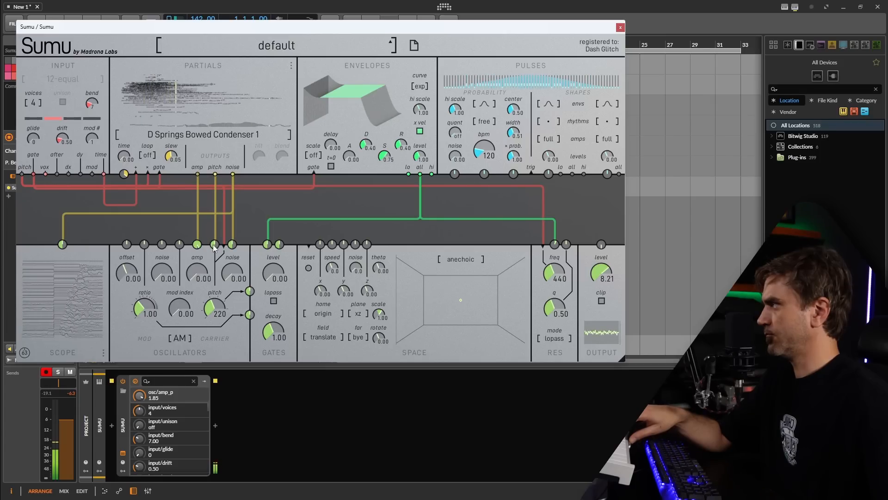
drag(603, 272, 599, 255)
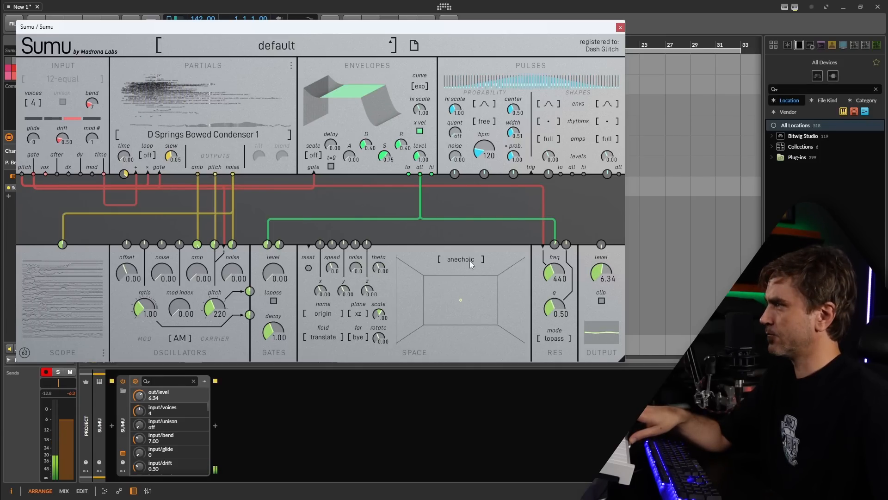
mouse_move(602, 262)
mouse_down()
mouse_move(608, 258)
mouse_move(606, 266)
mouse_up()
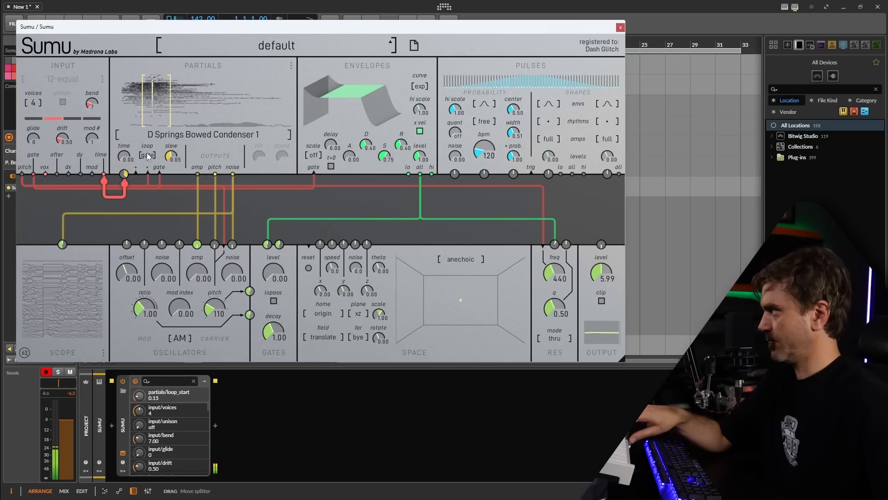
Turn the partials loop on and raise the slew to 0.57.
click(148, 155)
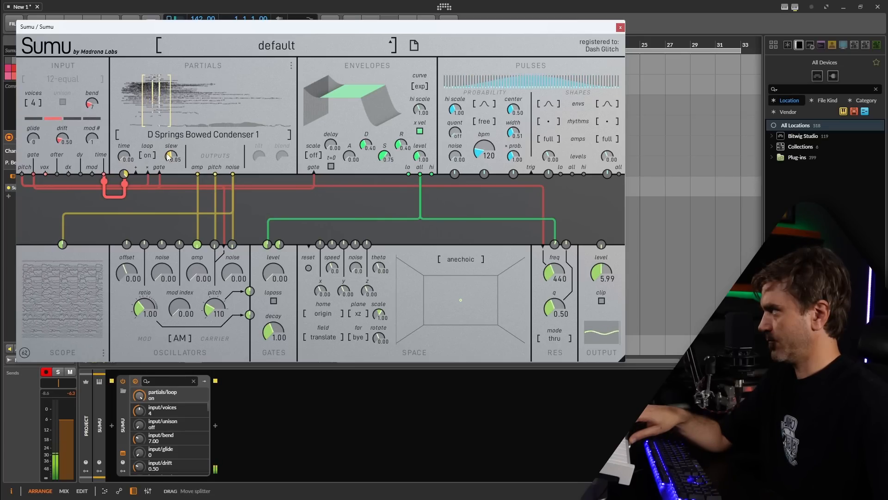
mouse_move(169, 156)
mouse_down()
mouse_move(176, 135)
mouse_move(153, 116)
mouse_up()
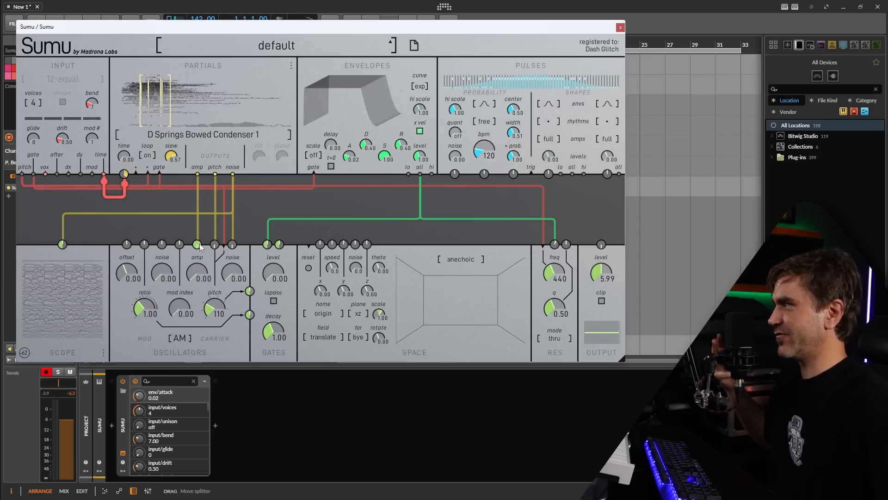
Insert Filter+ after Sumu with its low-pass filter switched off and the Heat drive at +11.0 dB.
click(218, 426)
text(fi)
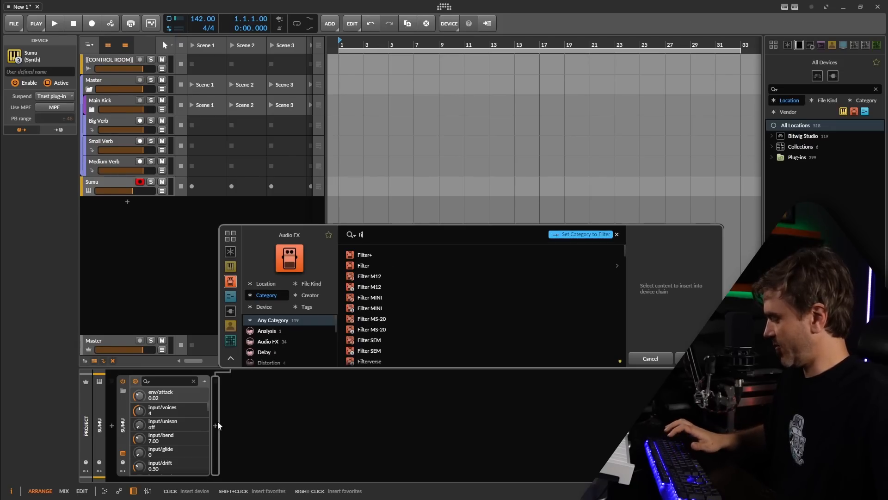
double_click(366, 254)
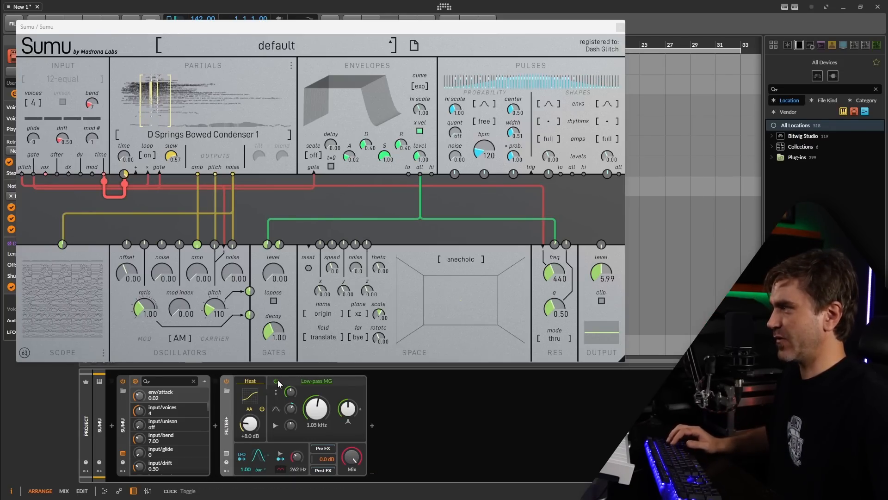
click(276, 381)
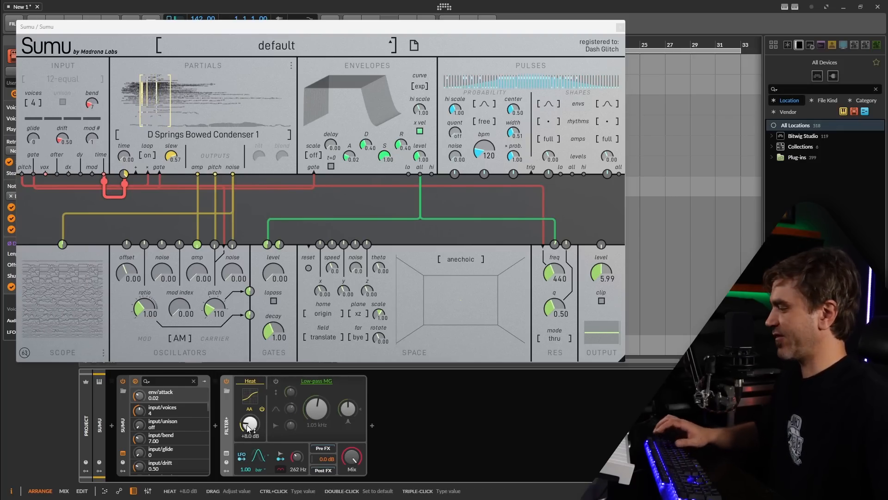
drag(248, 428, 249, 411)
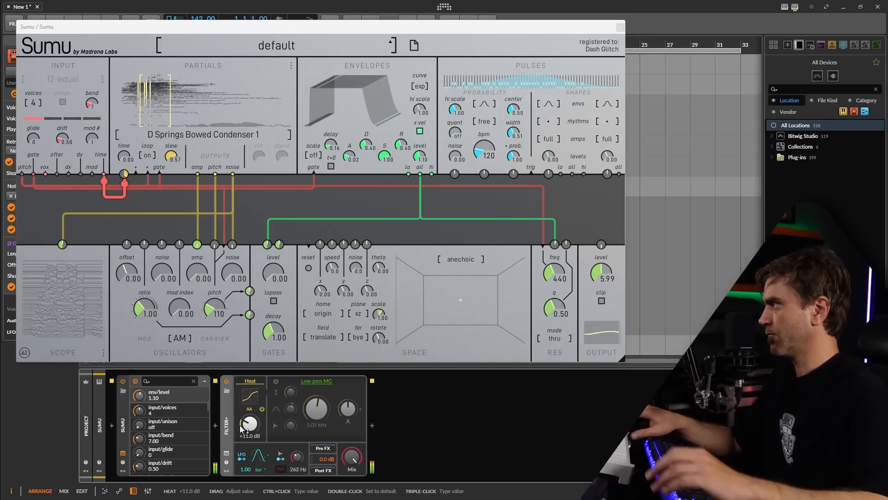
Raise Sumu's glide to 139.94 and adjust the partials' noise modulation of the oscillators.
drag(33, 141, 33, 131)
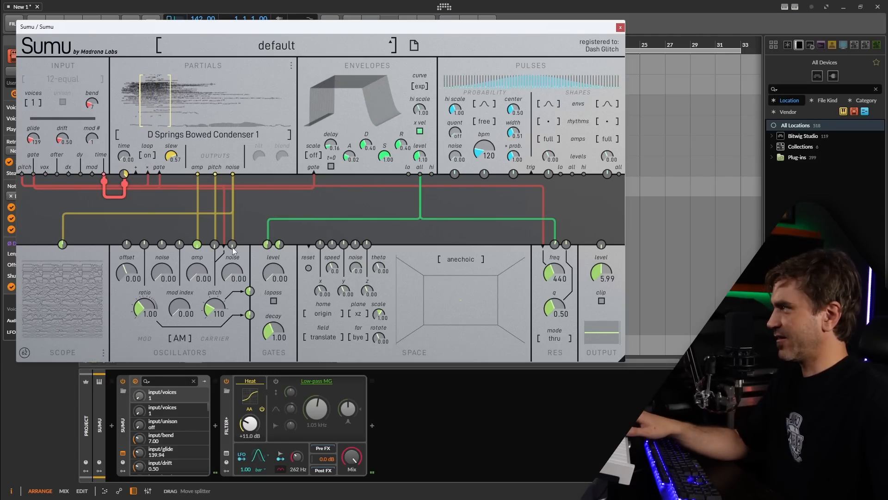
click(233, 245)
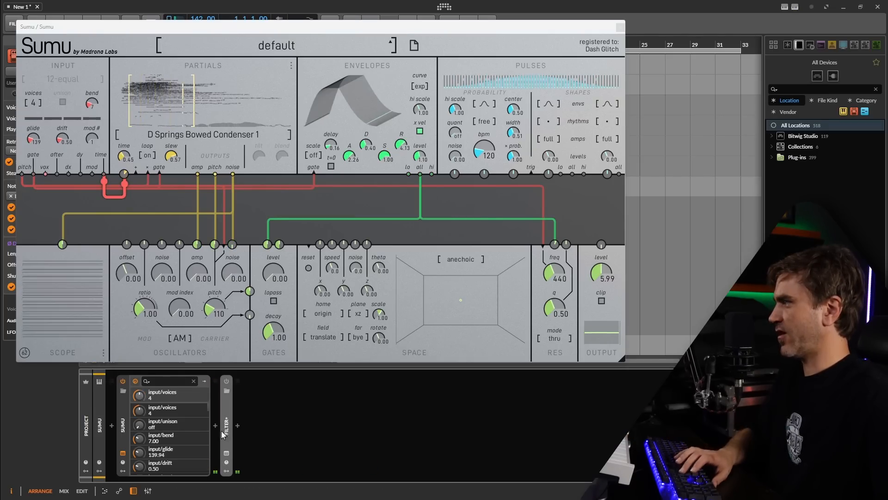
Replace Filter+ with ValhallaSupermassive after Sumu and move its window clear of Sumu's upper controls.
key(Delete)
click(215, 427)
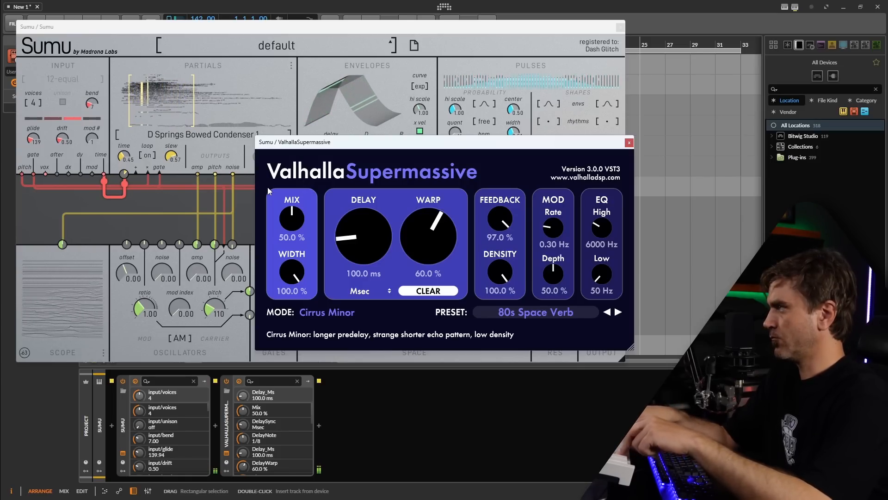
drag(420, 143, 599, 269)
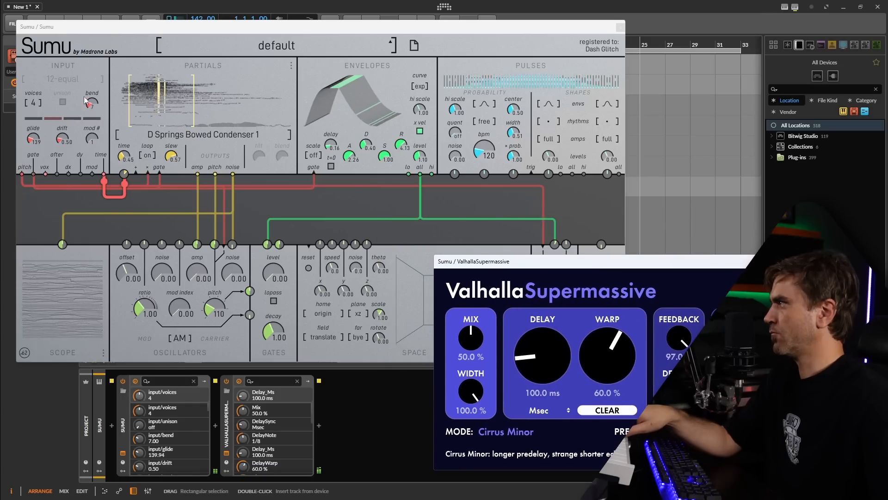
Set Sumu to 5 voices and shape the envelope with a level of 1.05 and a hi scale of 3.63.
click(35, 102)
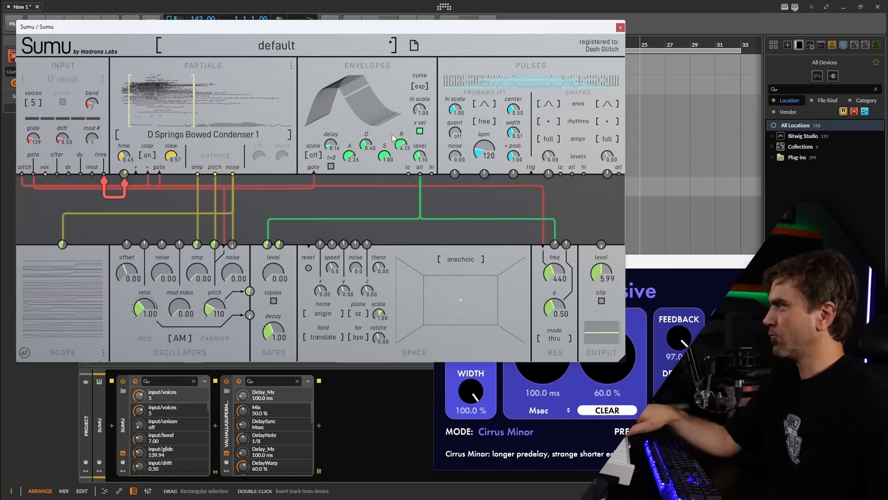
drag(418, 153, 420, 149)
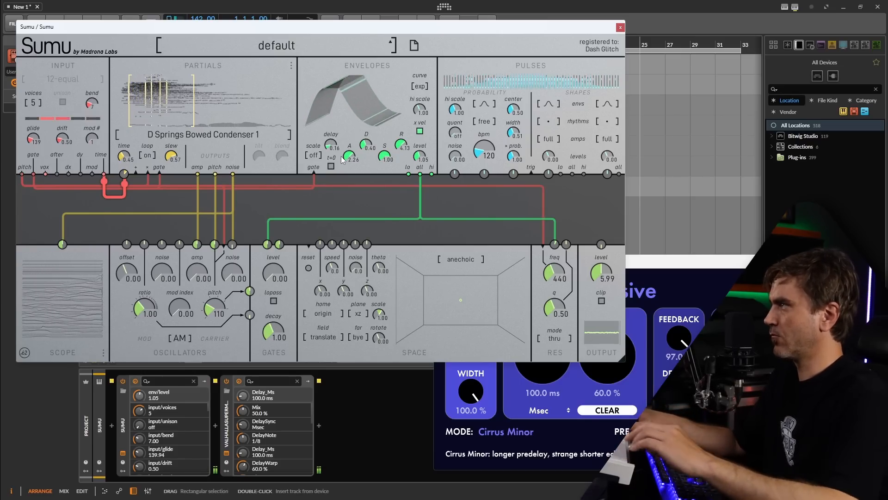
drag(418, 109, 408, 137)
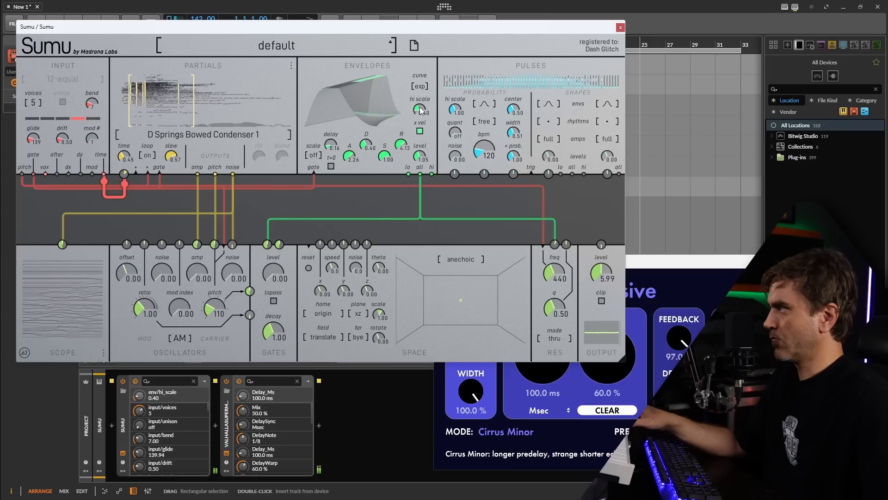
drag(421, 111, 435, 74)
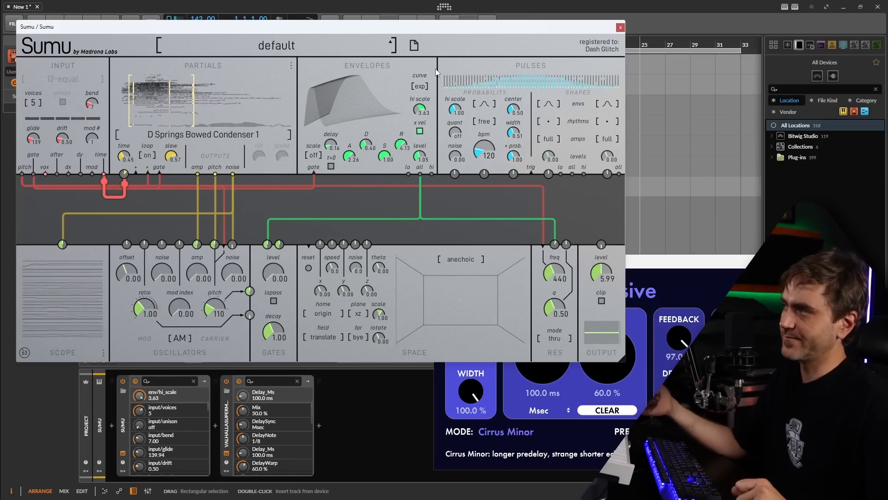
Temporarily bypass ValhallaSupermassive while patching the envelope output to Space's y input and setting Space's home to nebula and field to rotate.
click(228, 380)
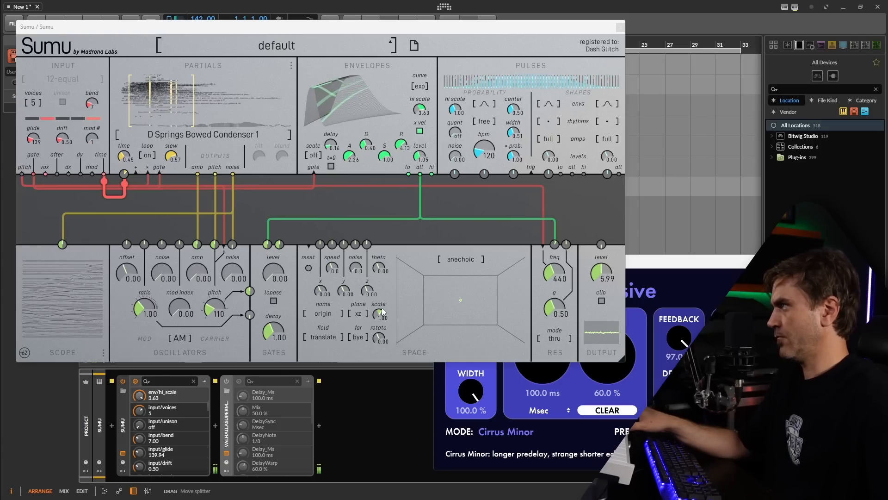
drag(420, 173, 345, 244)
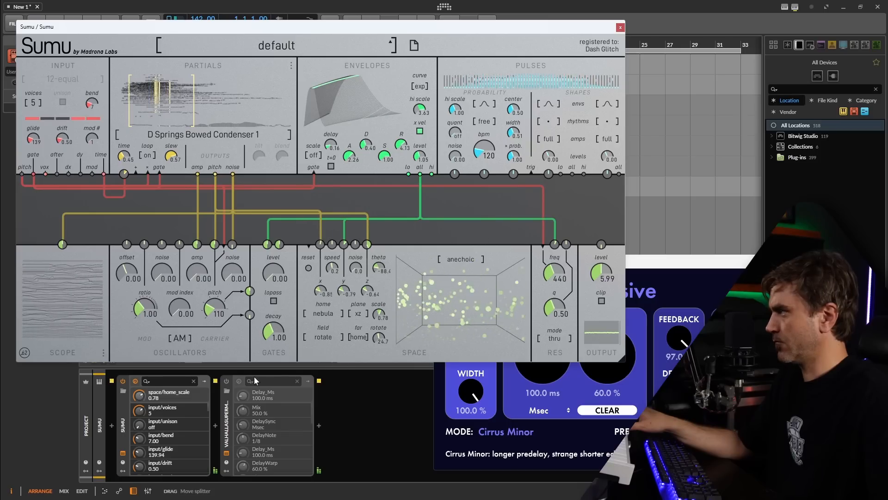
click(227, 382)
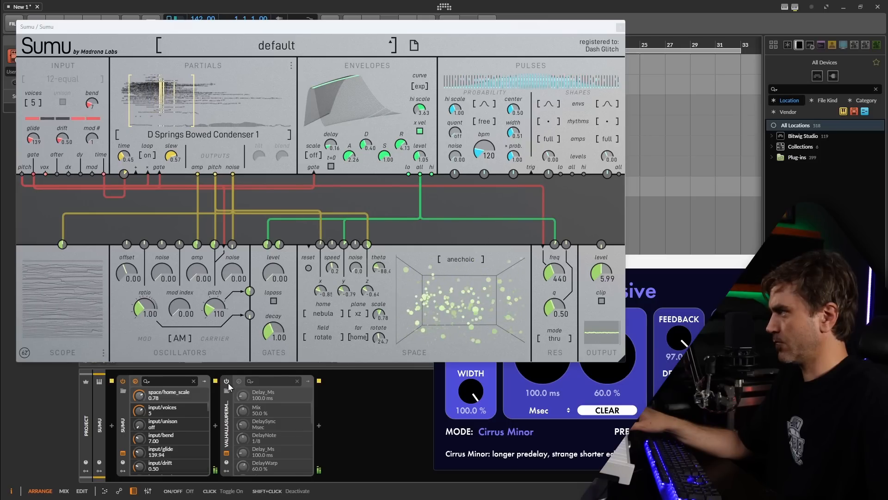
click(227, 381)
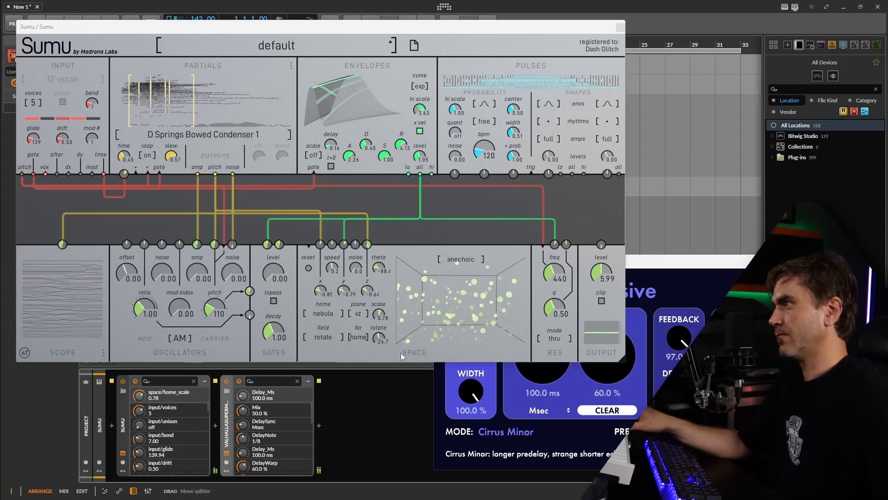
Raise the output level to 8.16 and set the Space reverb to medium room.
drag(604, 264, 613, 246)
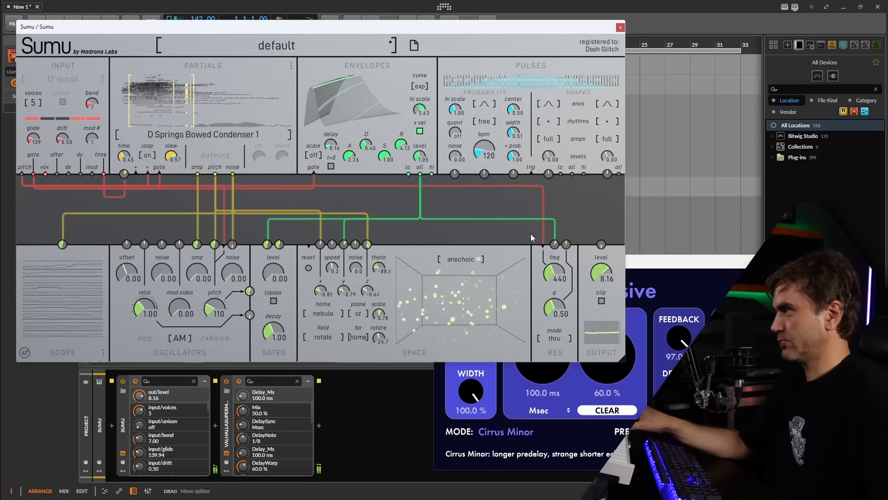
scroll(461, 262, up, 2)
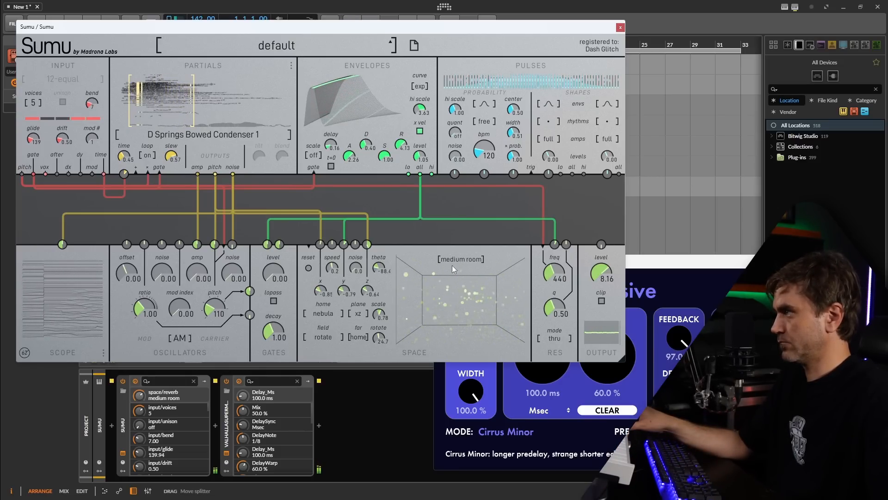
scroll(380, 267, up, 5)
Try different theta angles in the Space module, including zero, and settle at about -90.
drag(380, 268, 368, 287)
double_click(374, 264)
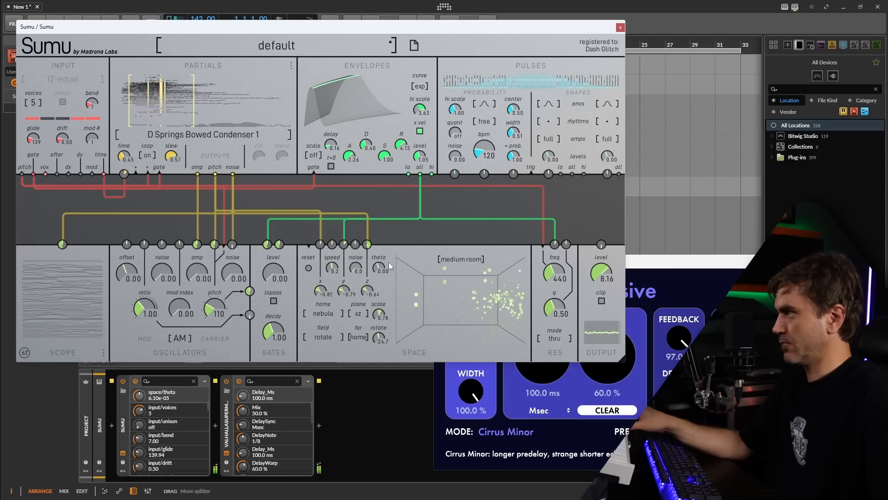
drag(377, 267, 370, 273)
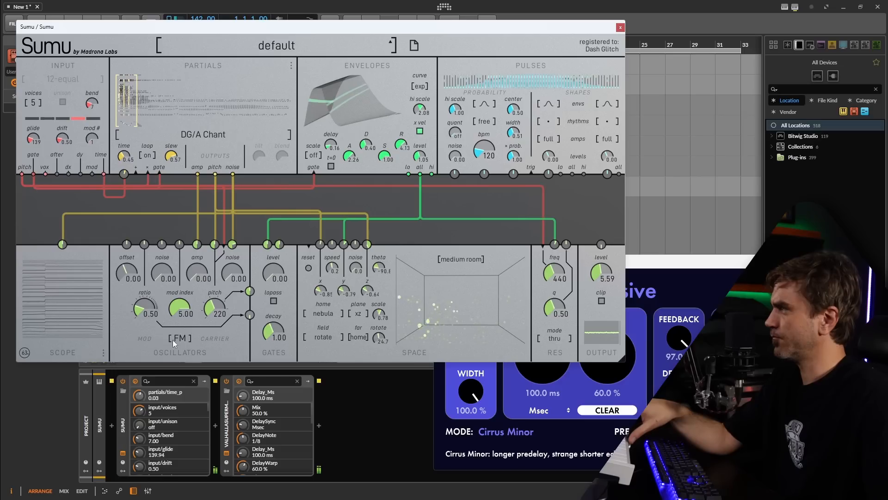
Lower the oscillators' mod index to 0 and load the DG/A# Native Flute partials.
drag(179, 308, 166, 408)
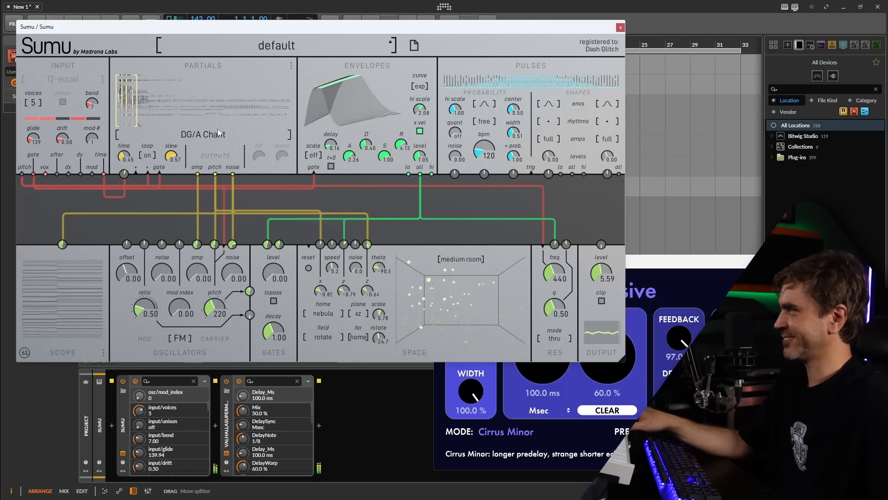
click(289, 135)
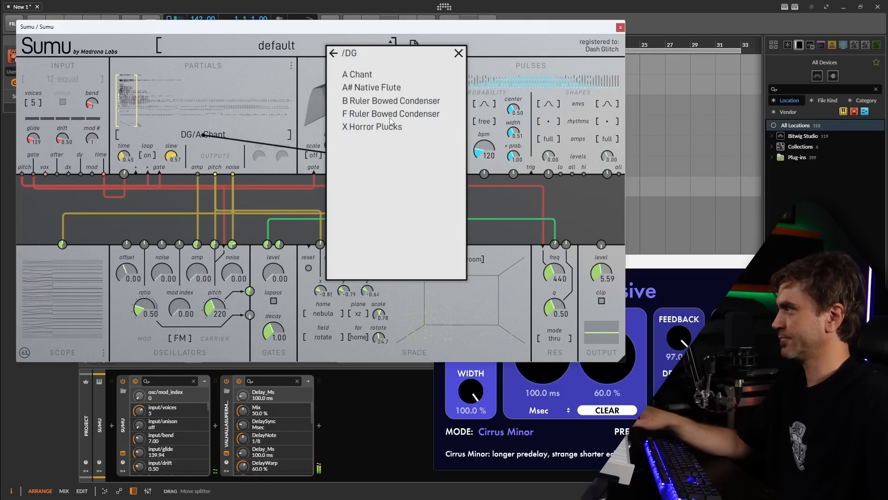
click(388, 87)
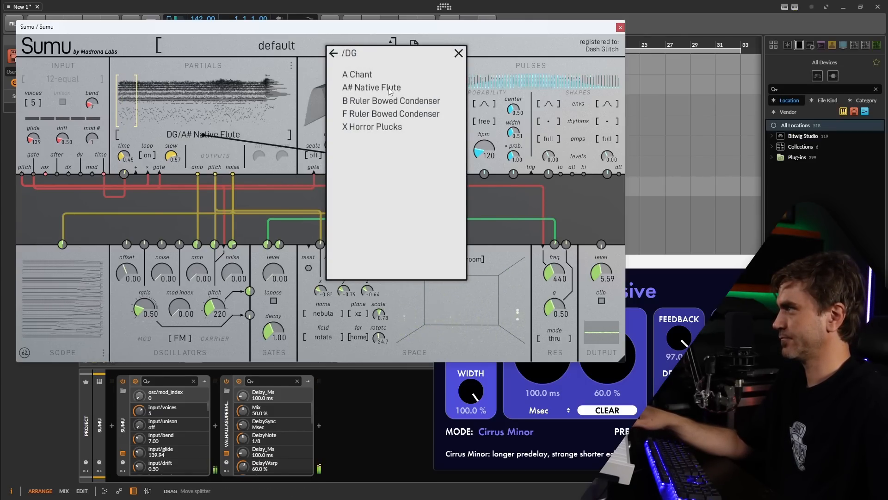
click(465, 353)
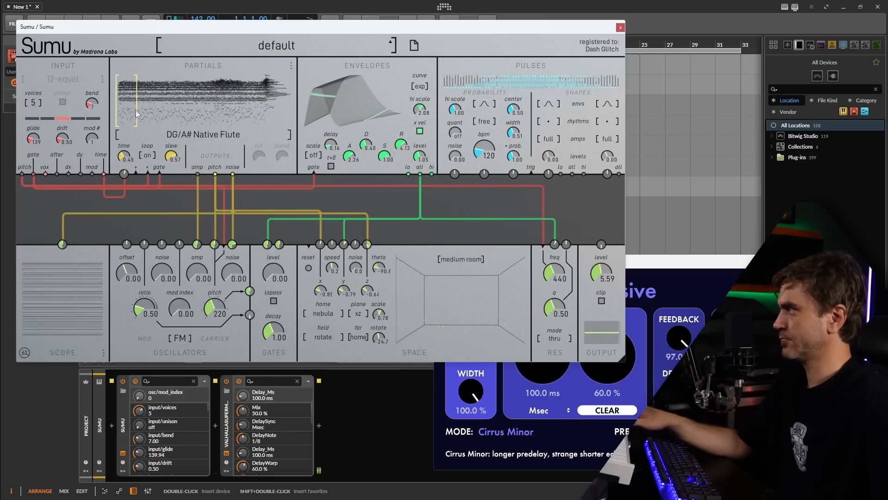
Widen the loop region over the first part of the flute partials and set the time modulation amount to 0.06.
drag(136, 109, 173, 102)
click(126, 171)
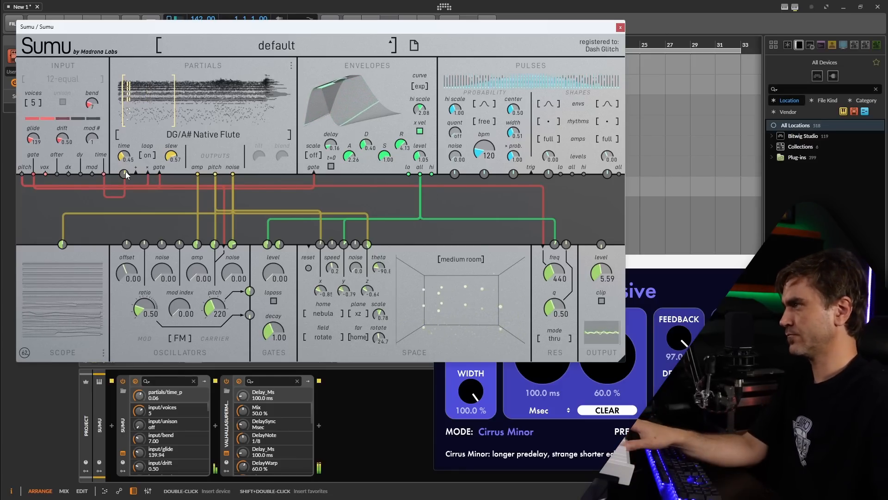
Balance the flute sound with carrier noise modulation about 1.39, amp modulation 1.41 and output level 5.36.
click(231, 244)
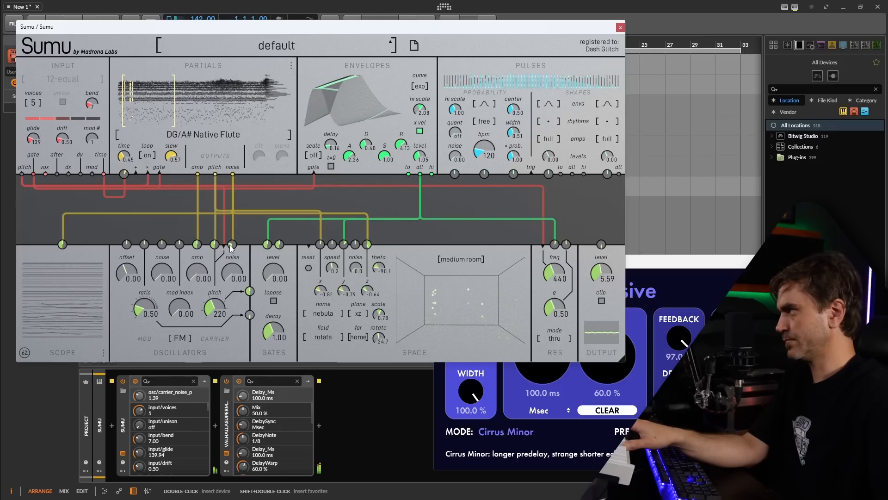
scroll(606, 269, up, 3)
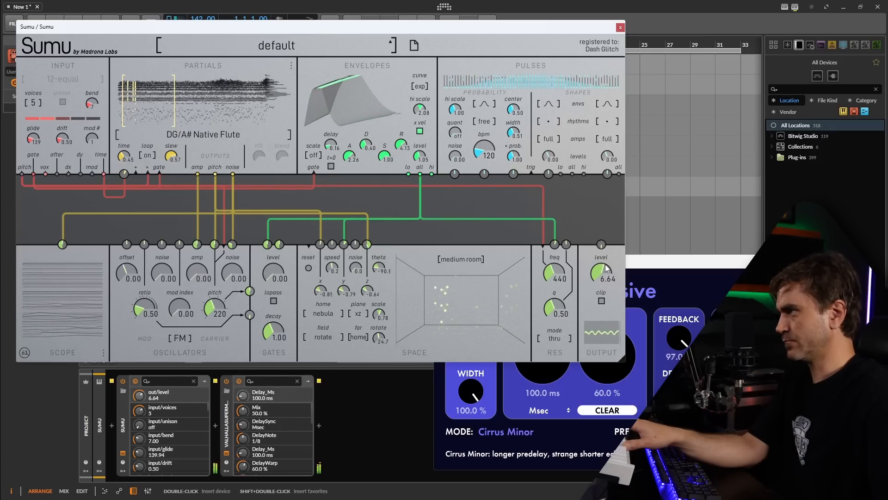
click(197, 244)
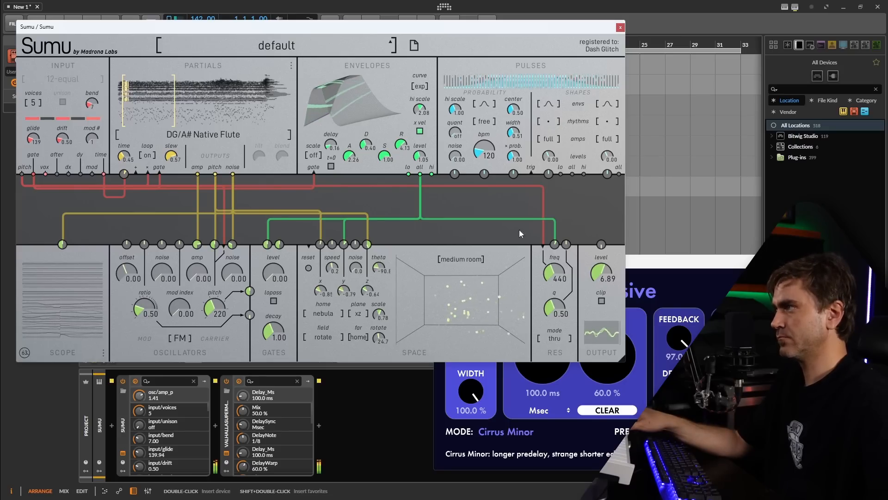
scroll(603, 271, down, 2)
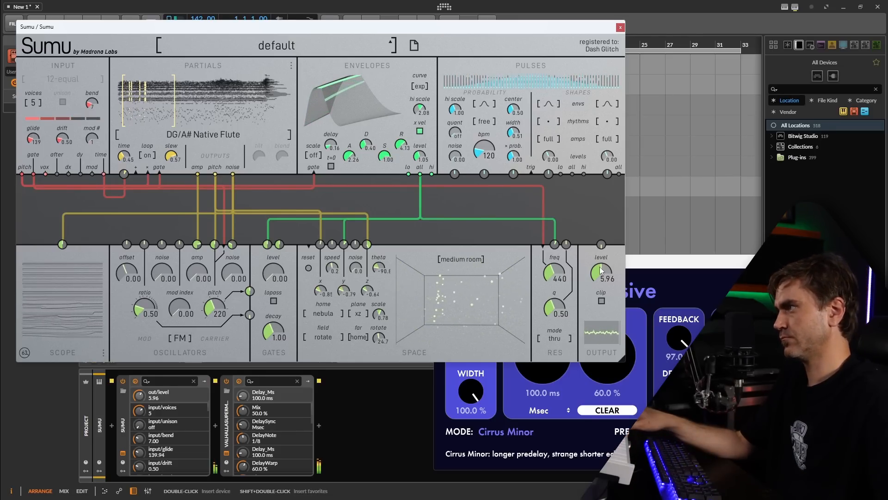
drag(603, 270, 594, 273)
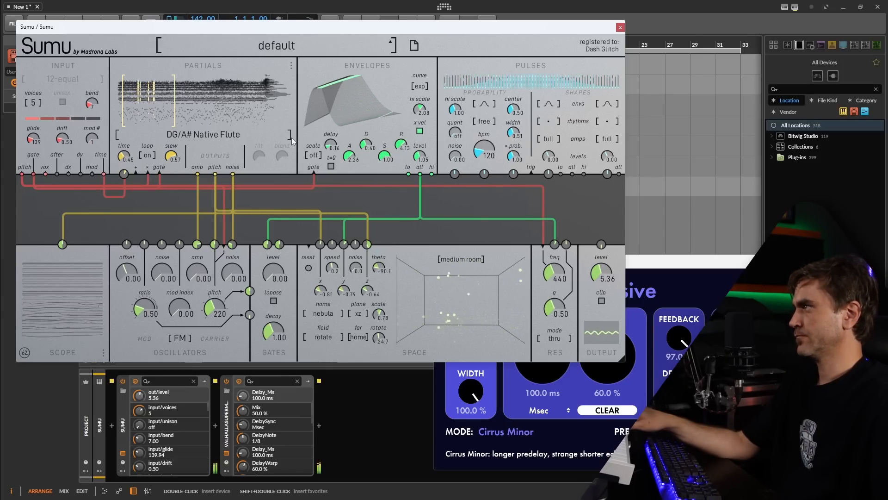
Load the DG/B Ruler Bowed Condenser partials and move the loop region over their dense section, ending at 0.39.
click(232, 135)
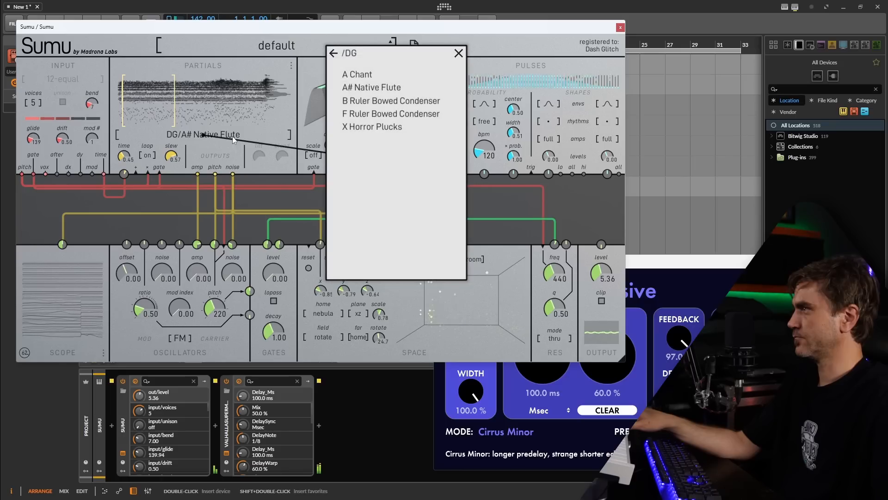
click(390, 104)
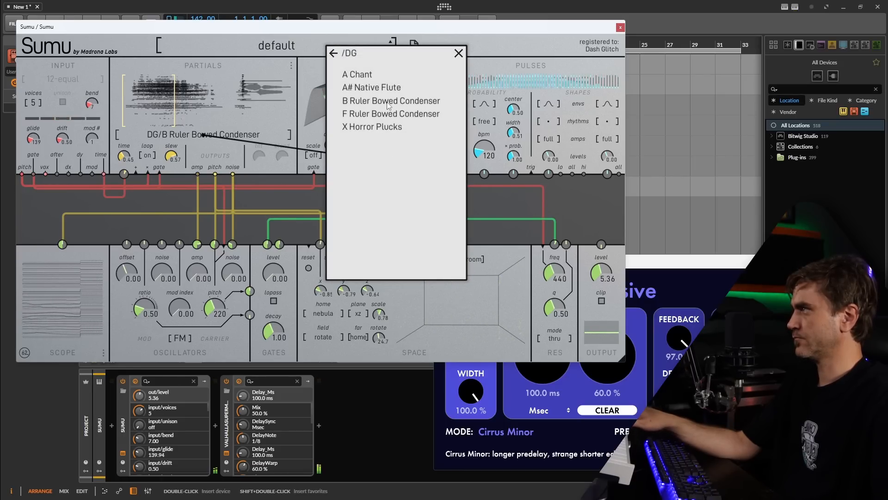
drag(125, 106, 186, 100)
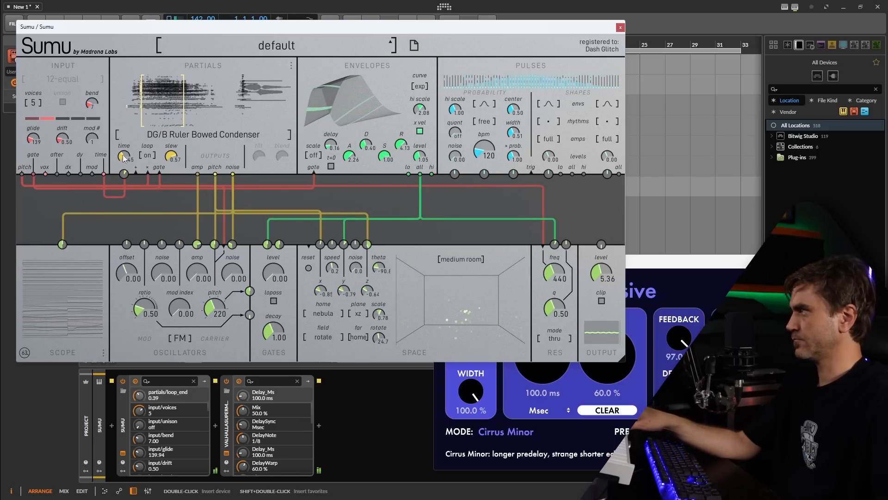